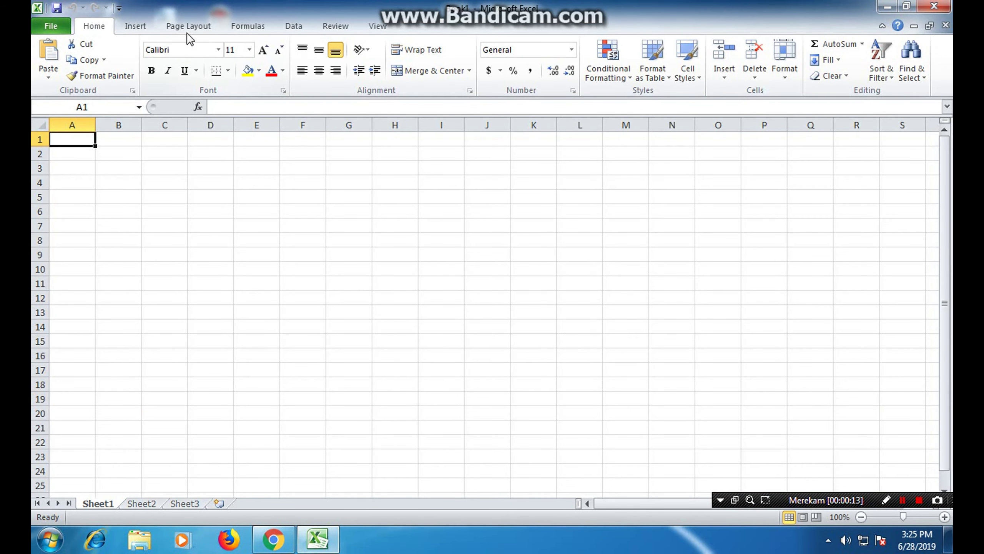
Step: Set the worksheet's paper size to A4 210 x 297 mm with landscape orientation
click(189, 30)
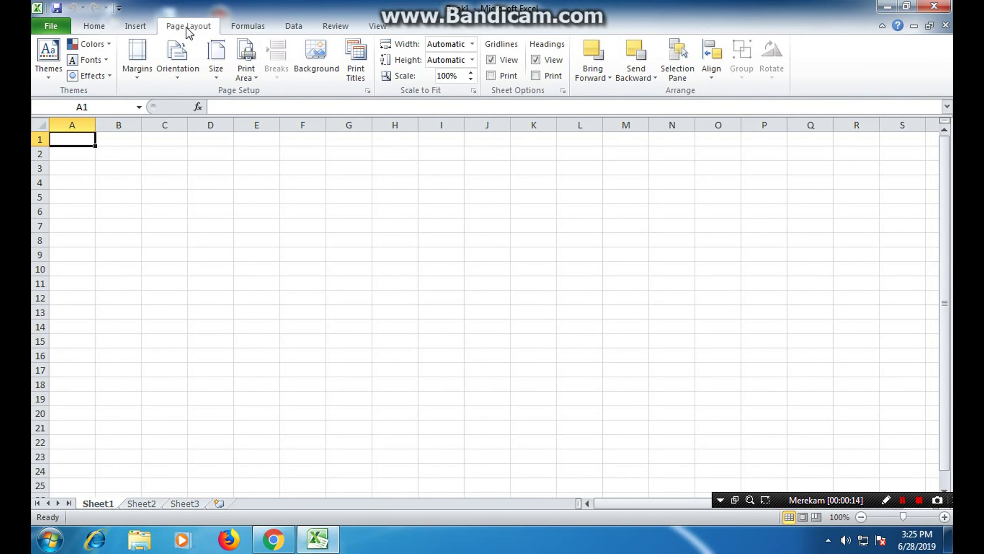
click(213, 62)
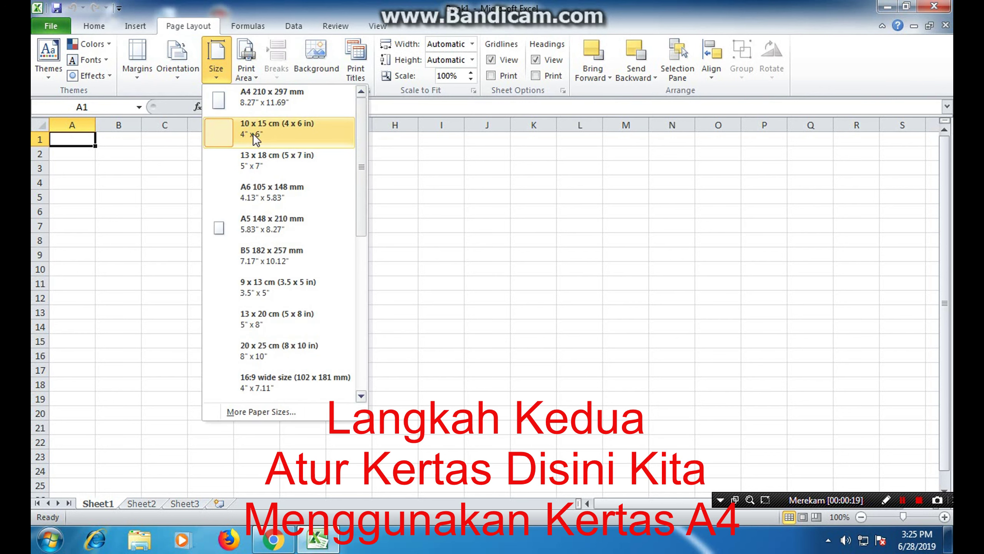
click(275, 101)
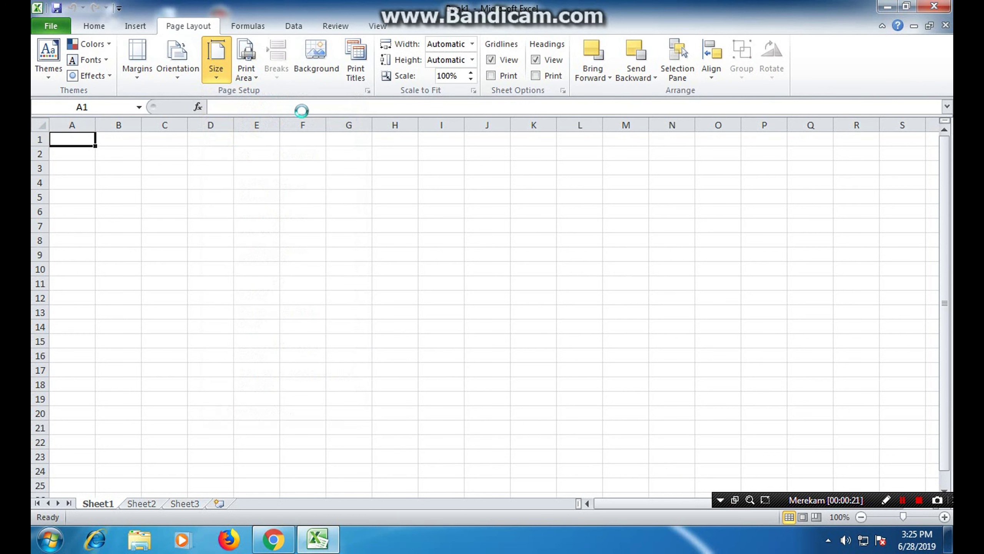
click(367, 91)
click(495, 158)
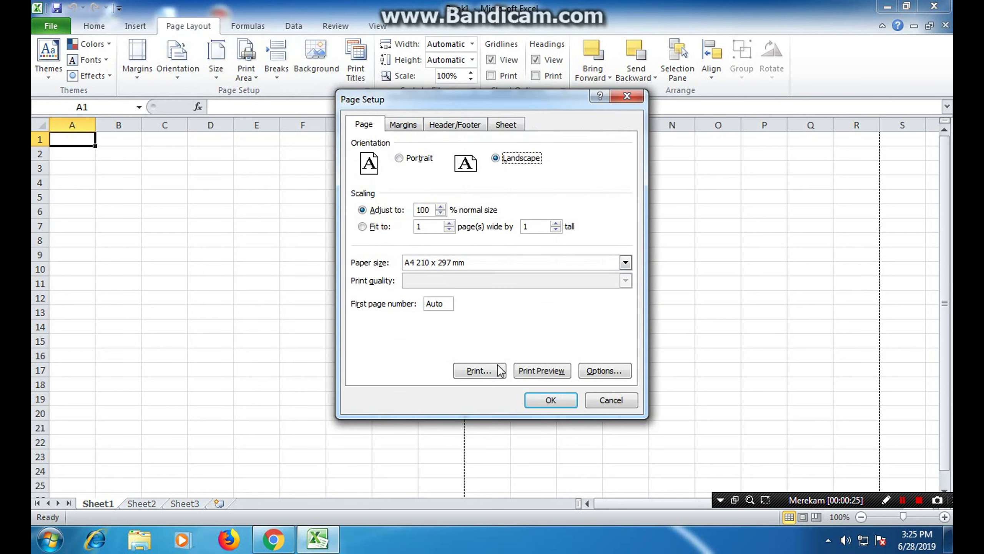
click(545, 401)
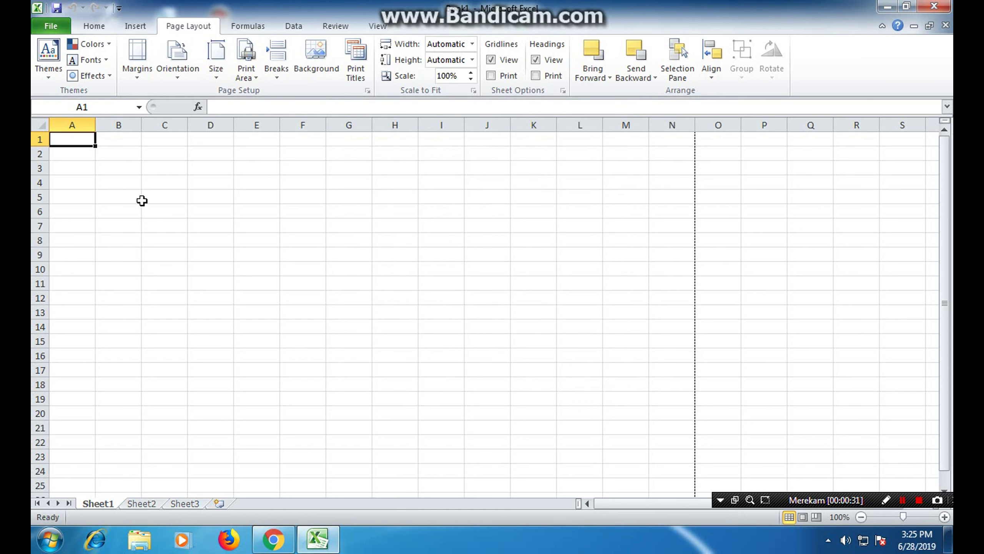
Step: Enter the title PEMBAYARAN PENJUALAN PAKAIAN in cell A1
text(PEMBAYARA)
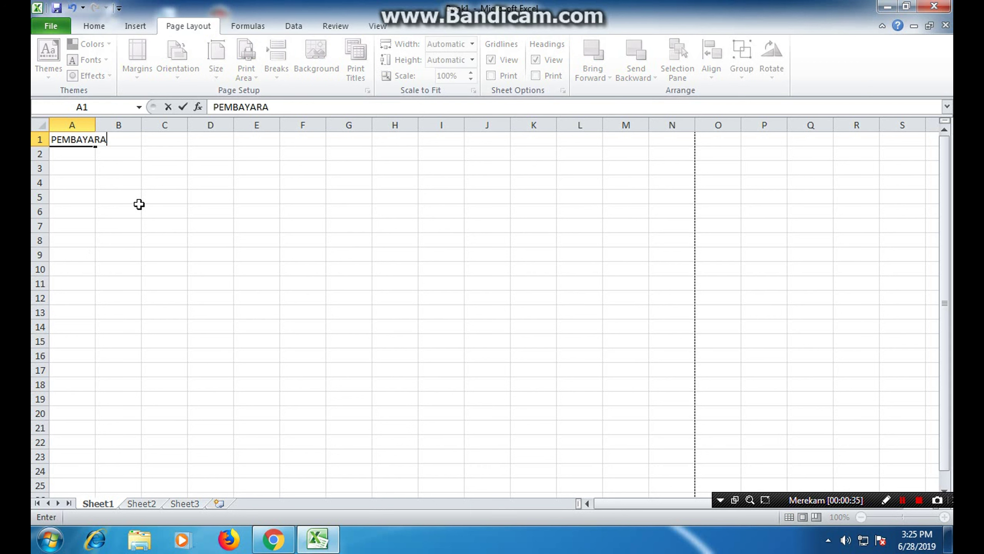
text(N PENJUALAN)
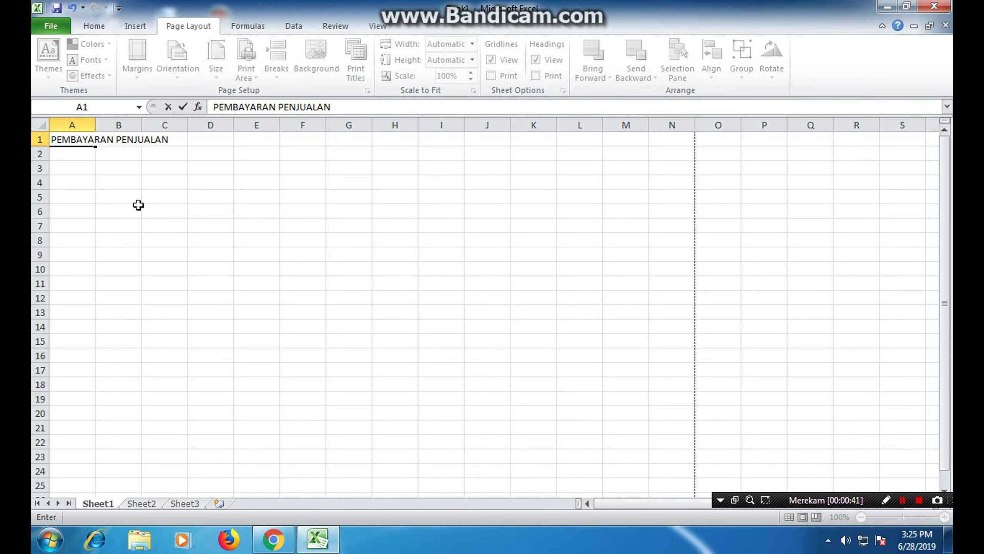
text( PAKAIAN)
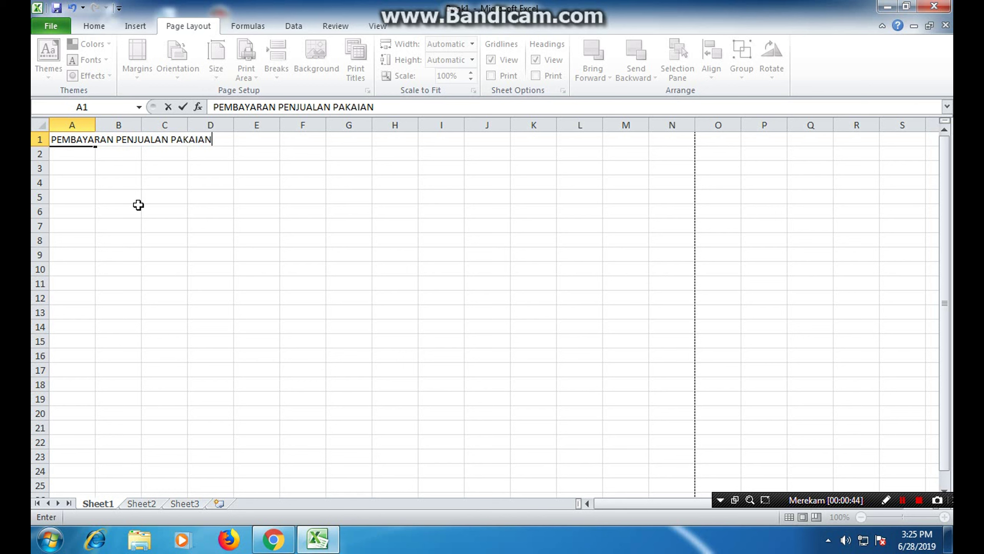
click(146, 173)
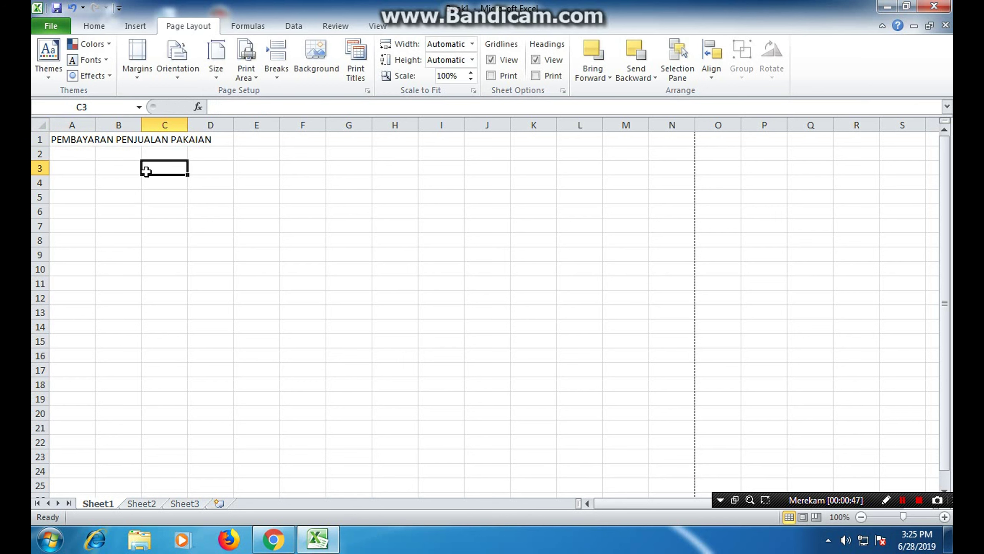
Step: Merge and center the title across cells A1:N1
click(63, 138)
drag(64, 139, 661, 142)
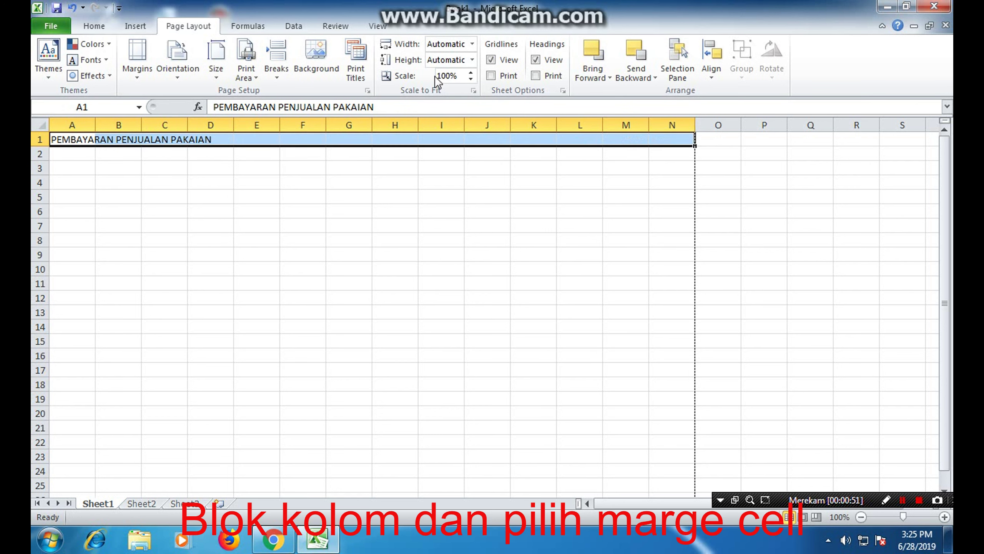
click(94, 26)
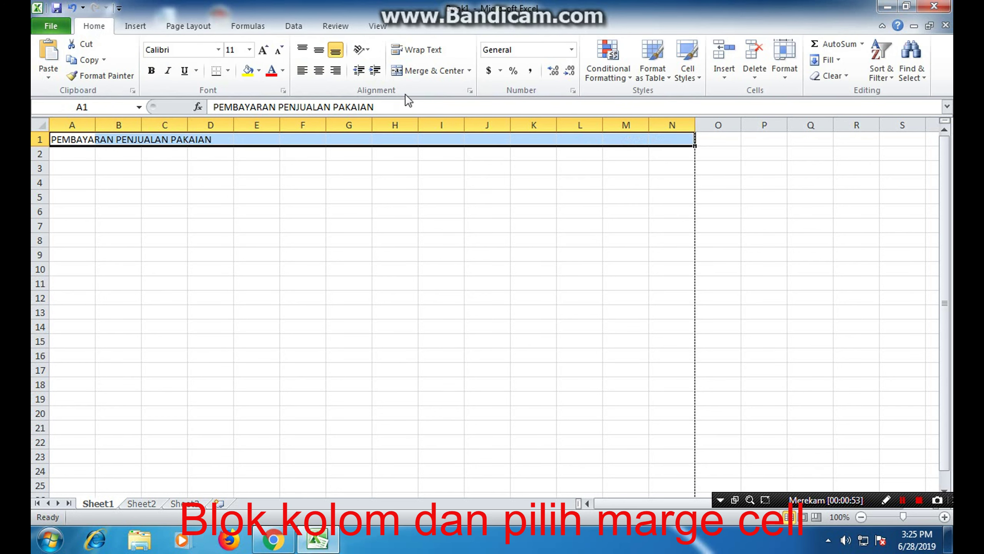
click(420, 71)
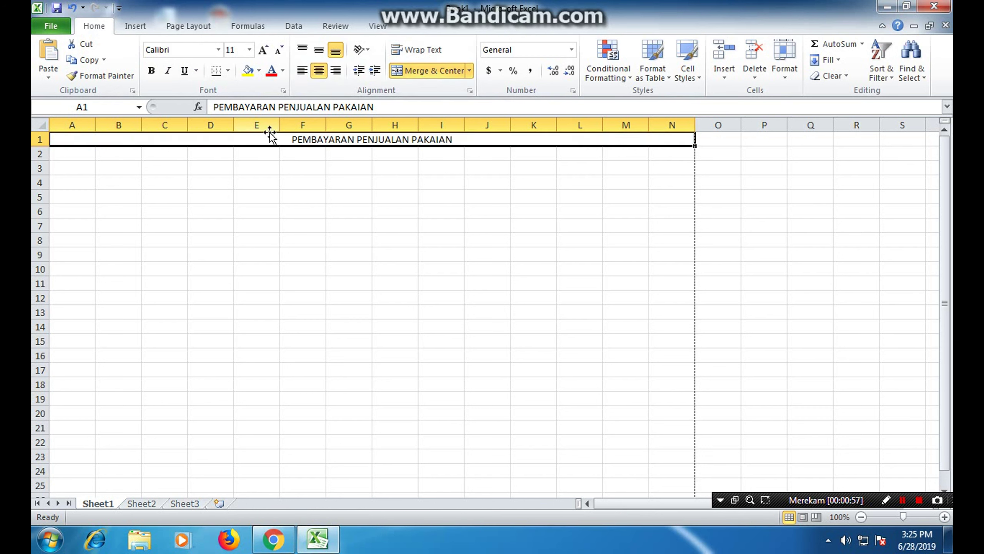
Step: Enter the header NO in A3 and the two-row header KODE BARANG in B3:B4
click(80, 169)
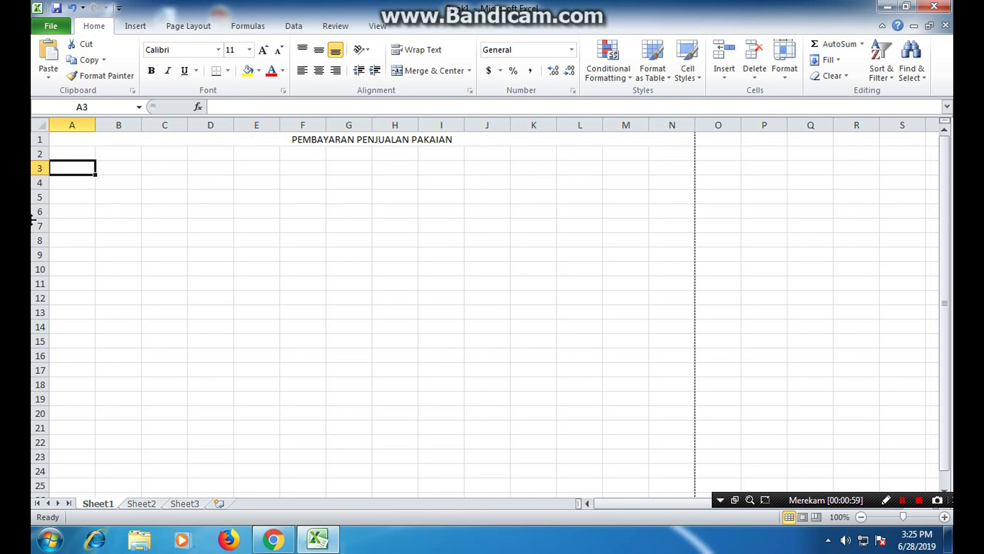
text(NO)
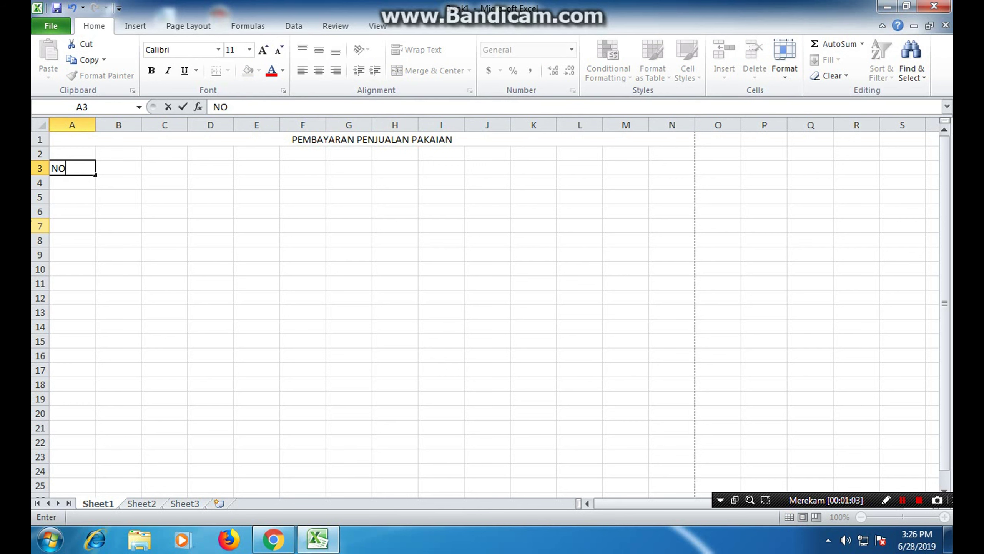
key(Tab)
text(K)
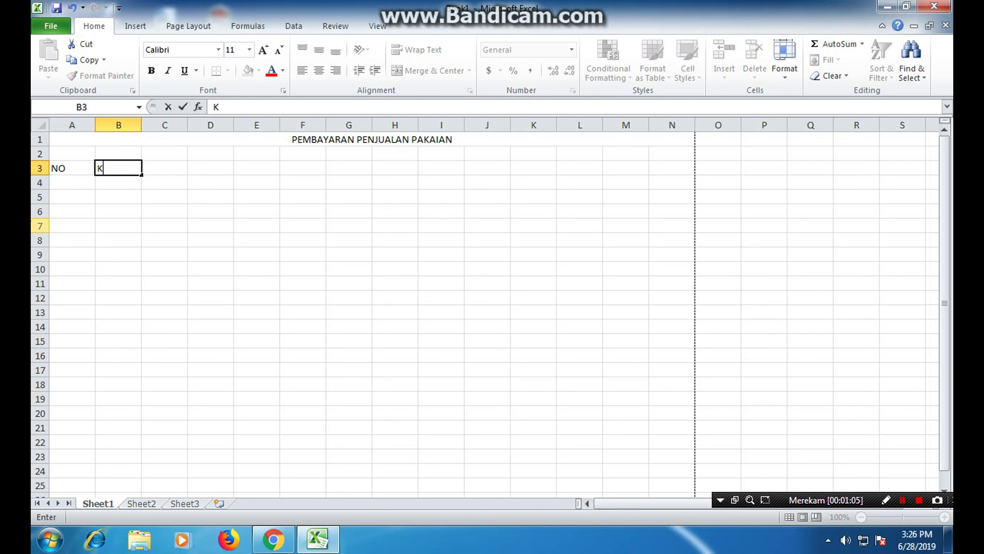
text(ODE)
key(Return)
text(BARANG)
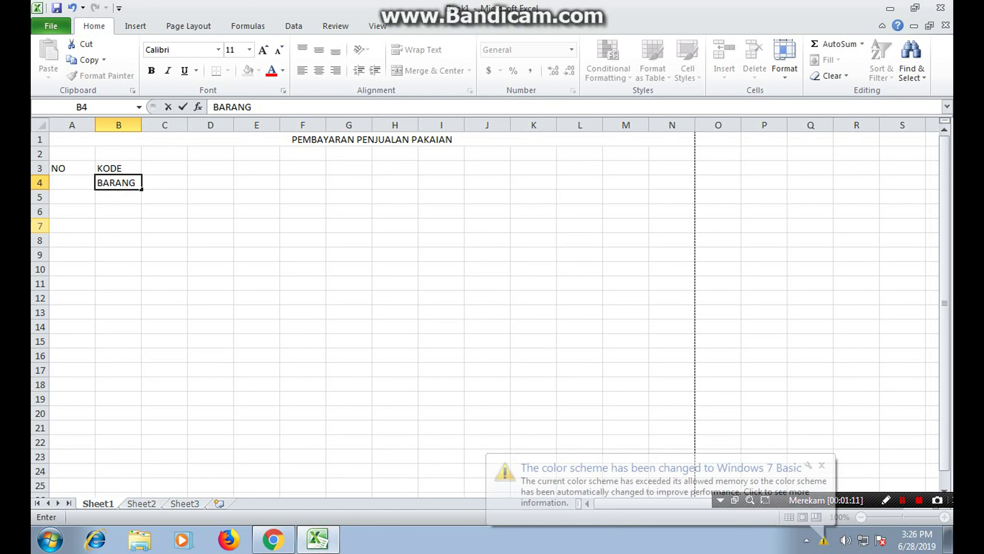
Step: Add the header NAMA BARANG in C3 and the two-row header HARGA SATUAN in D3:D4
key(Tab)
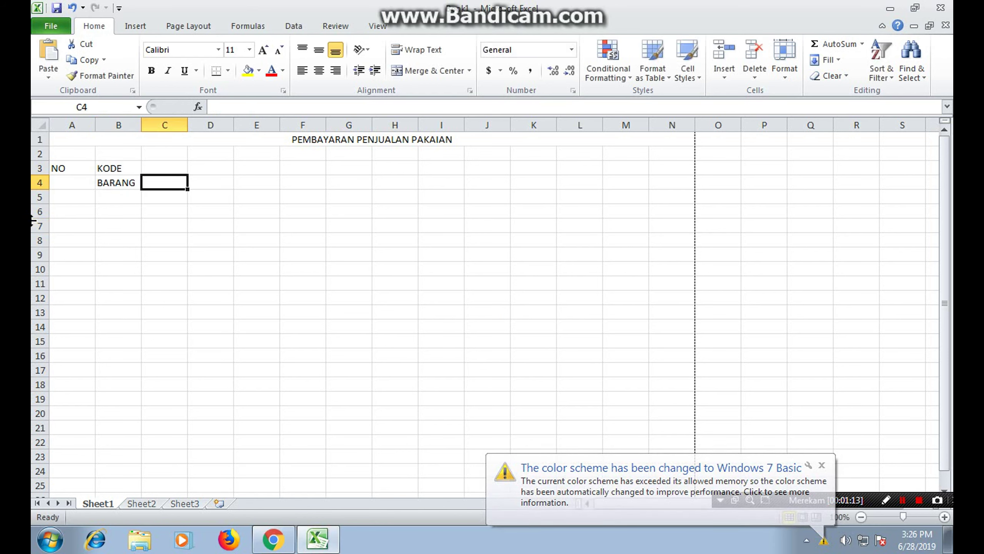
key(Up)
text(N)
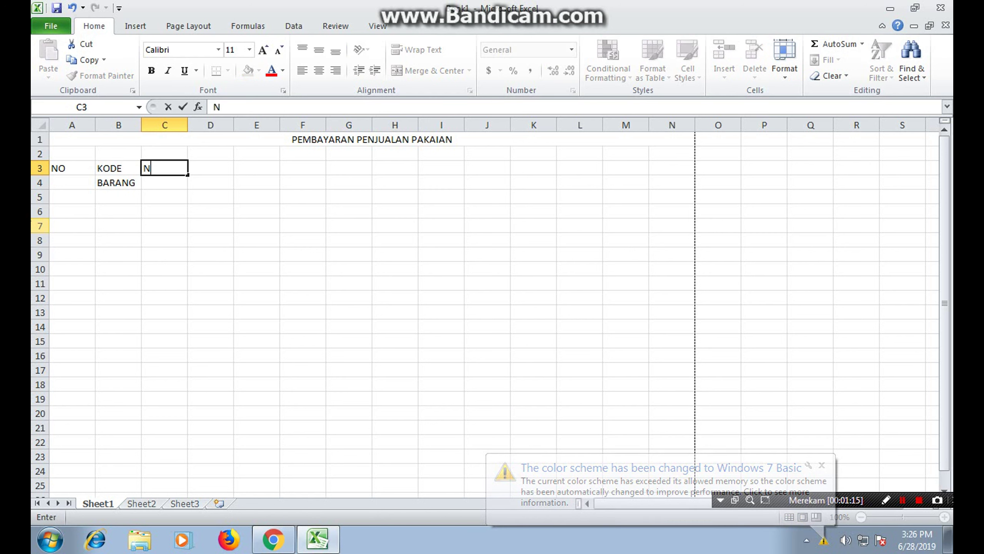
text(AMA BARANG)
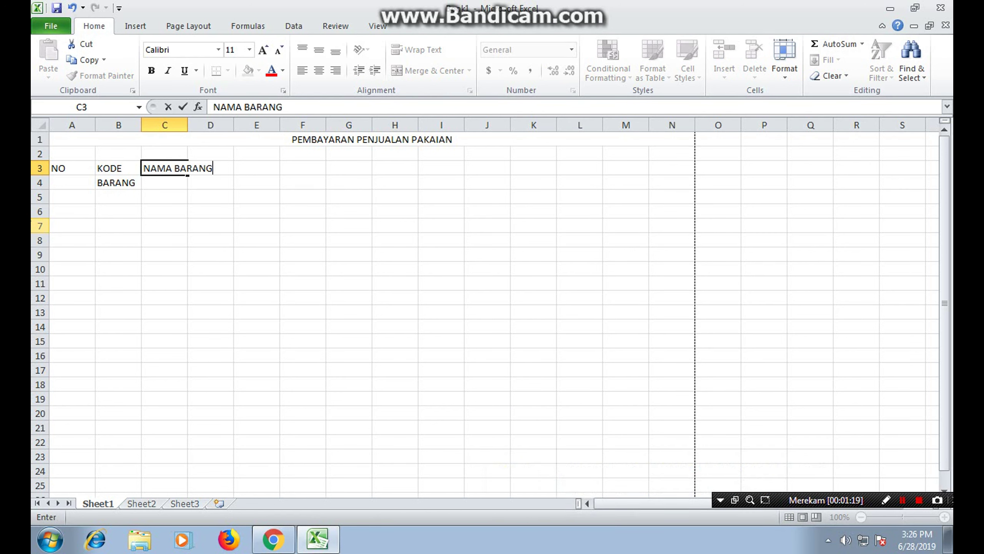
click(237, 196)
click(222, 168)
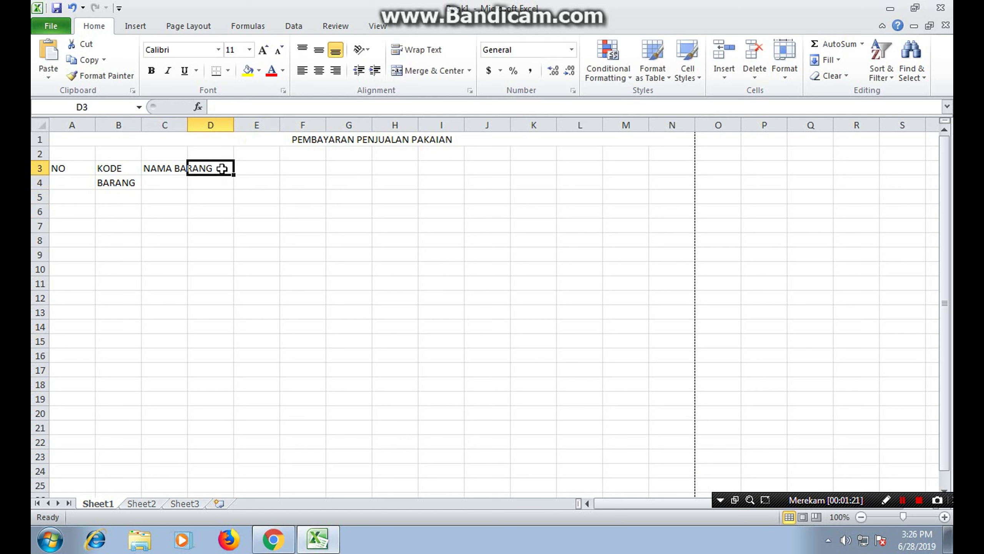
text(HARGA)
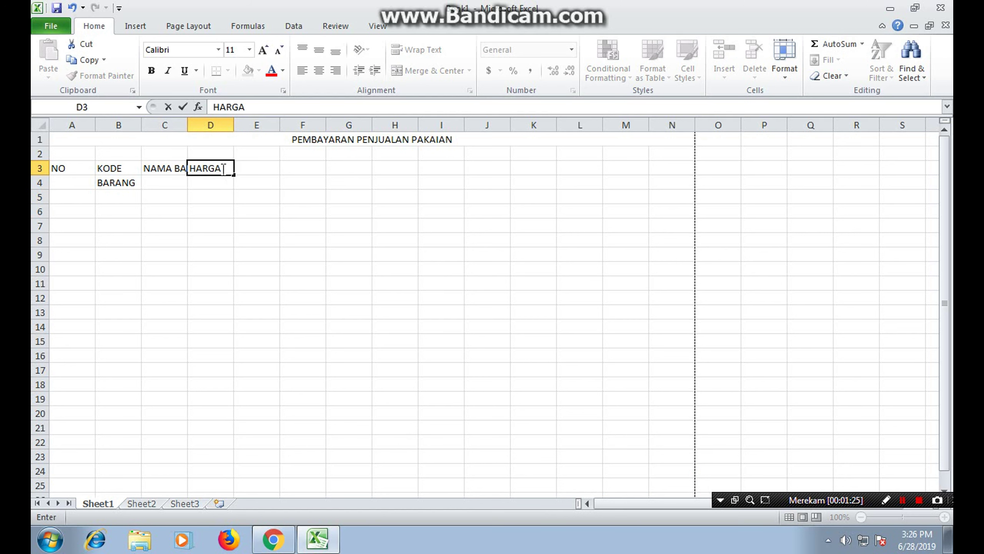
key(Return)
text(SATUAN)
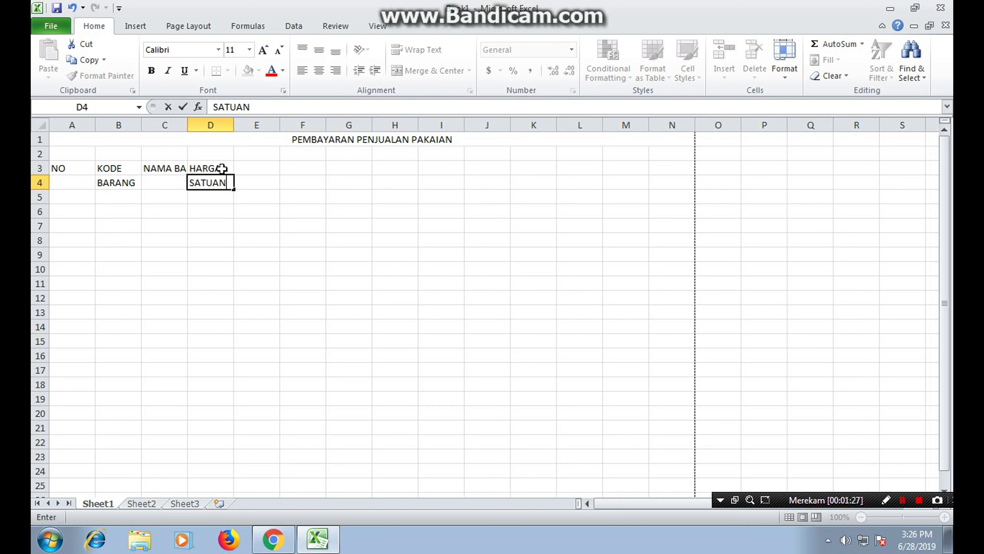
Step: Add the two-row header JUMLAH BARANG in E3:E4 and the header TOTAL HARGA in F3
key(Tab)
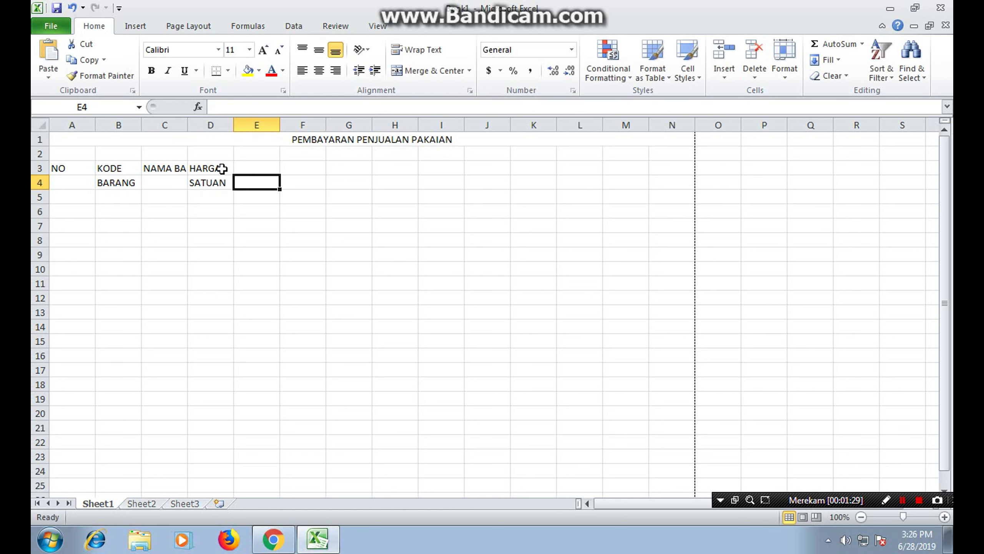
key(Up)
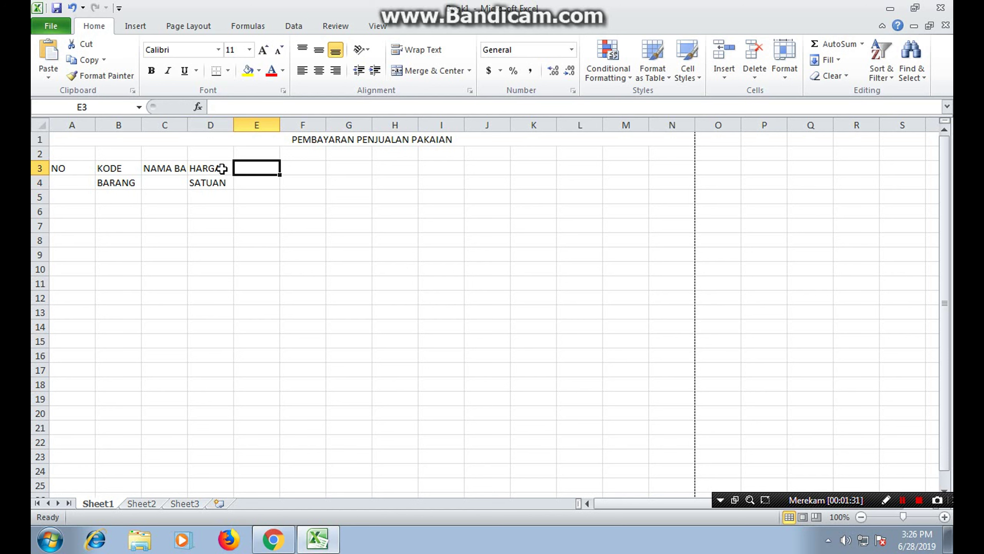
text(JUMLAH)
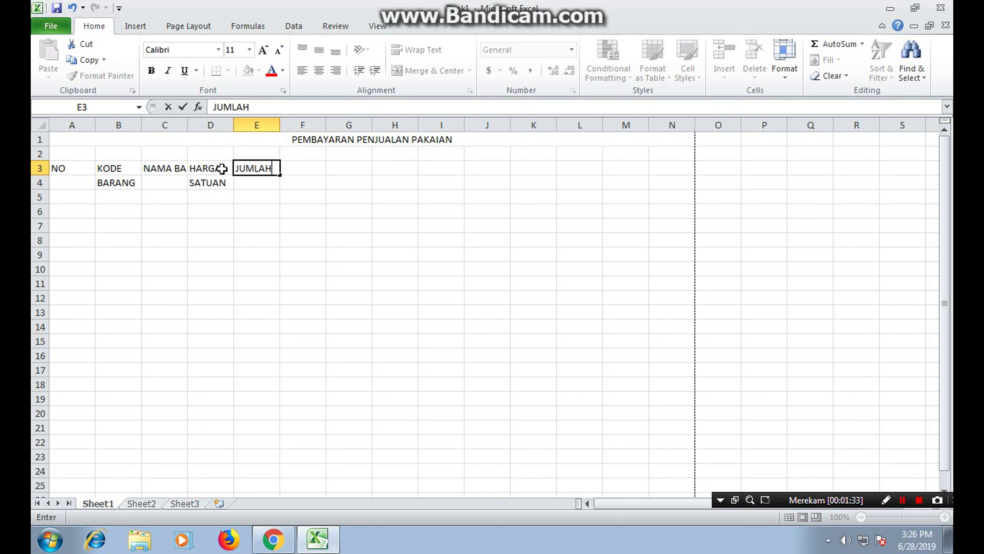
key(Return)
text(BARANG)
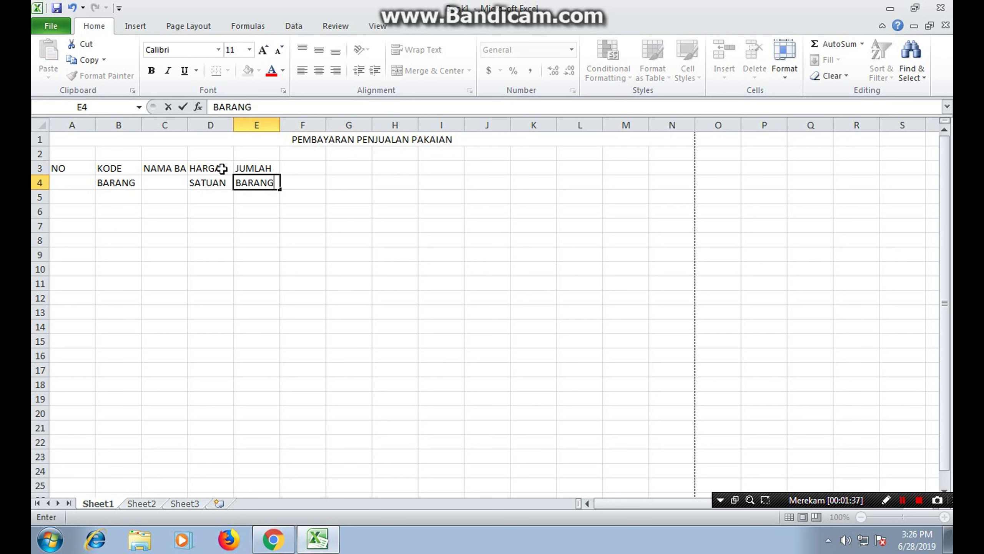
key(Tab)
key(Up)
text(T)
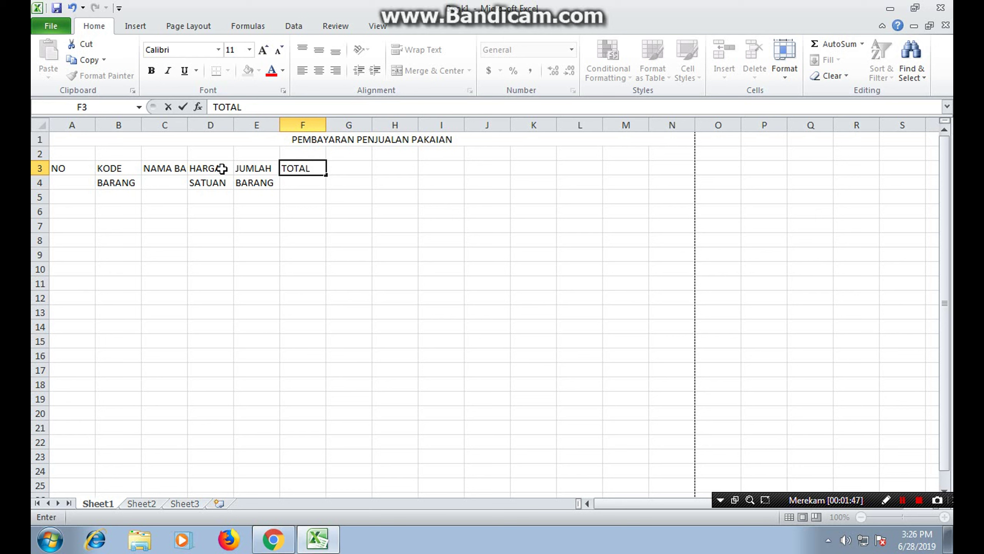
text(RGA)
click(144, 241)
Step: Narrow column A and widen columns C, E and F to fit their headers
drag(96, 125, 73, 125)
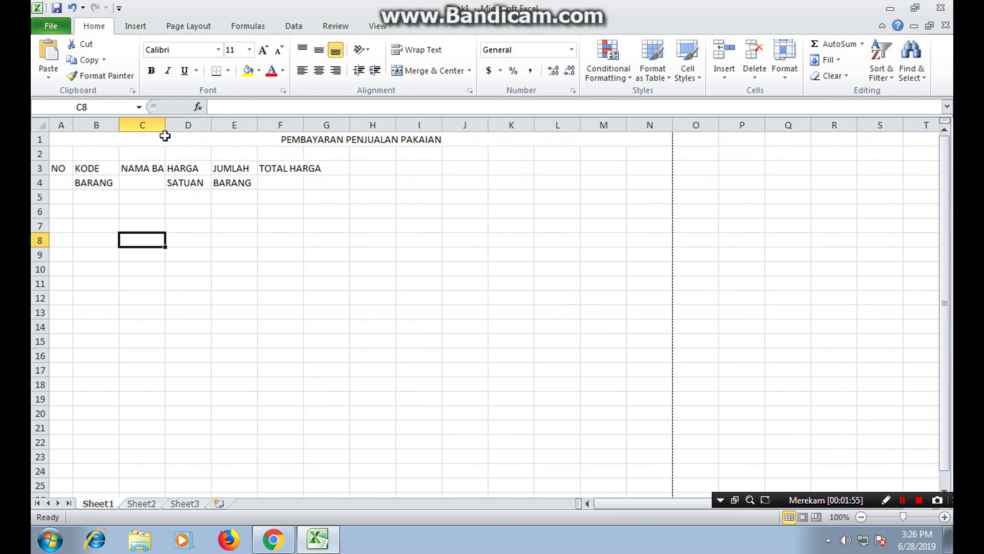
drag(165, 125, 197, 132)
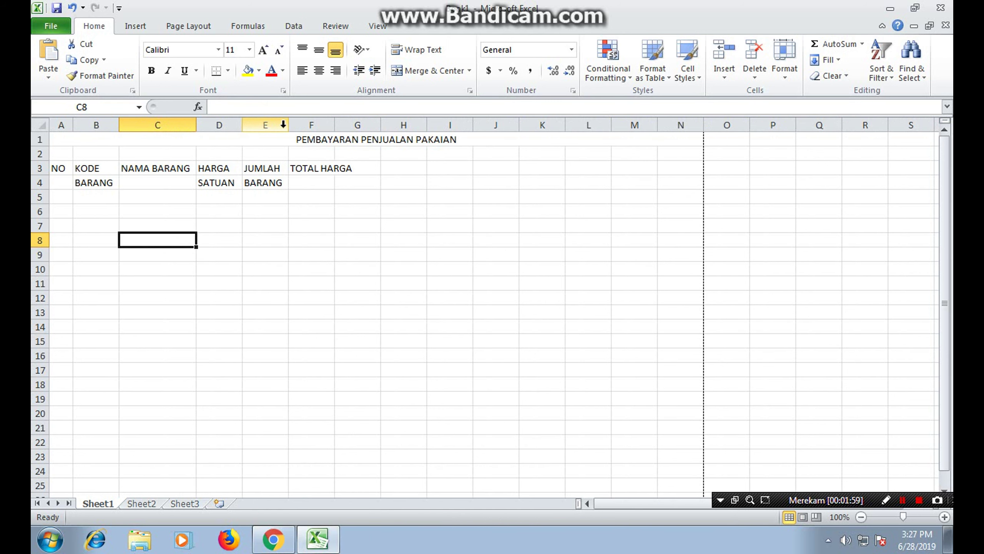
drag(288, 125, 377, 128)
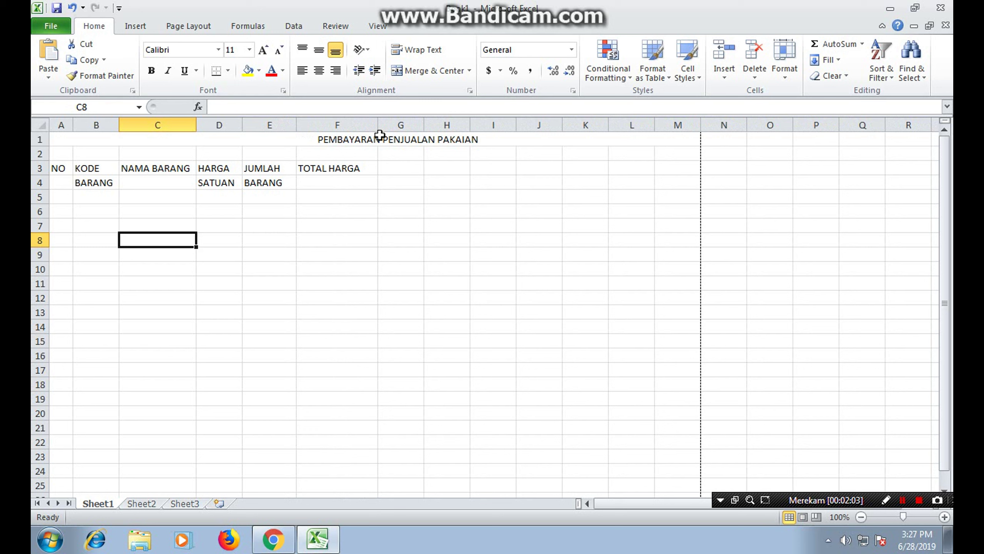
Step: Unmerge the title row, then merge and center the title across A1:F1 only
click(273, 139)
click(411, 72)
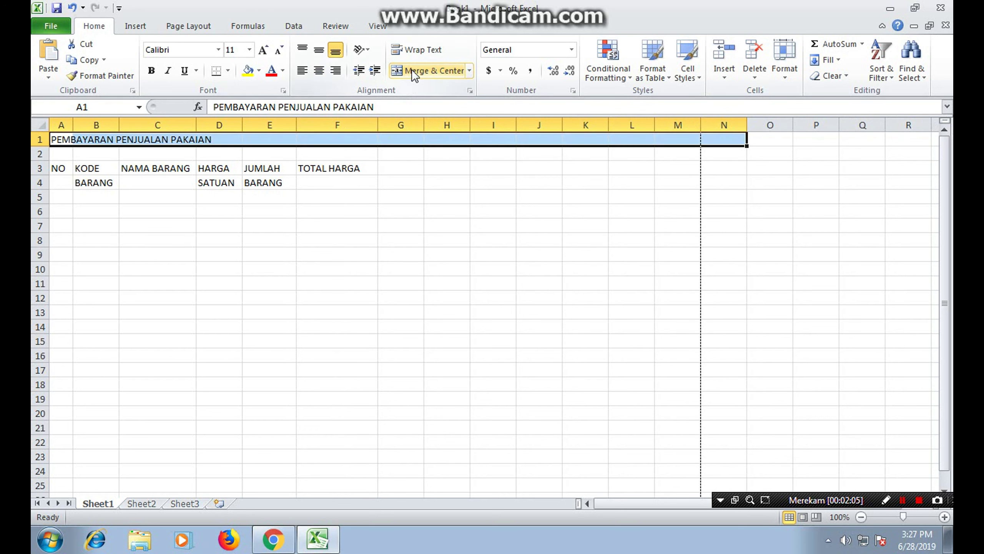
click(392, 210)
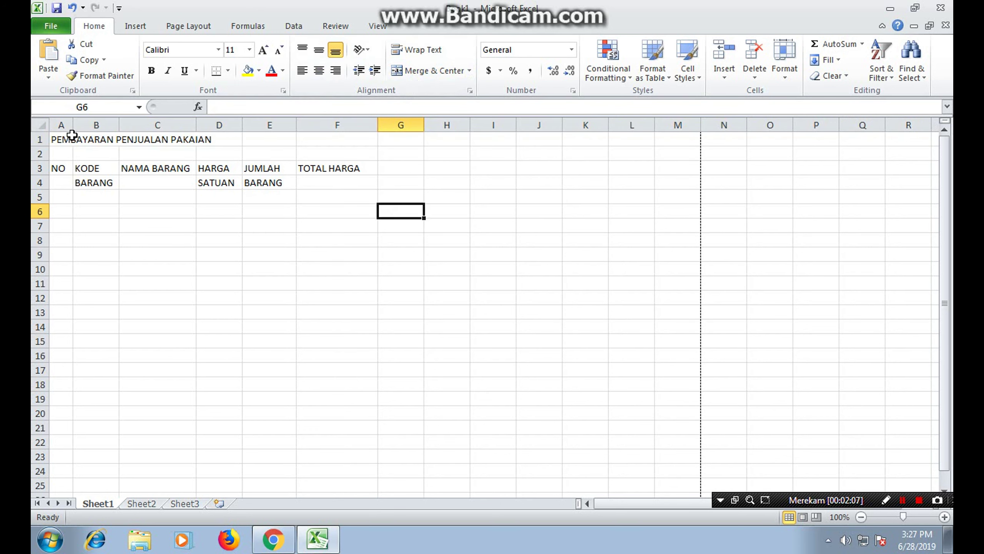
drag(60, 139, 319, 135)
click(420, 71)
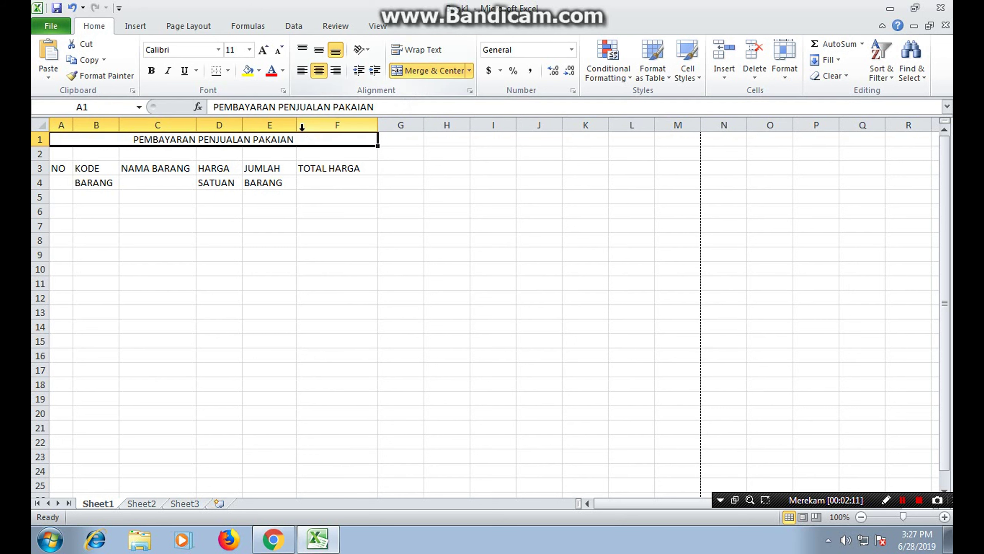
click(204, 217)
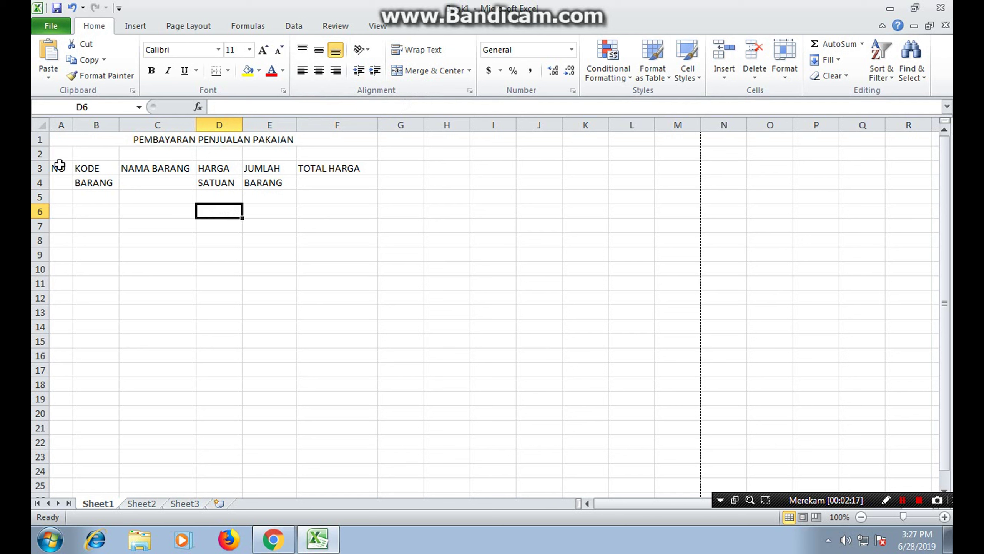
drag(58, 166, 100, 229)
drag(100, 232, 156, 295)
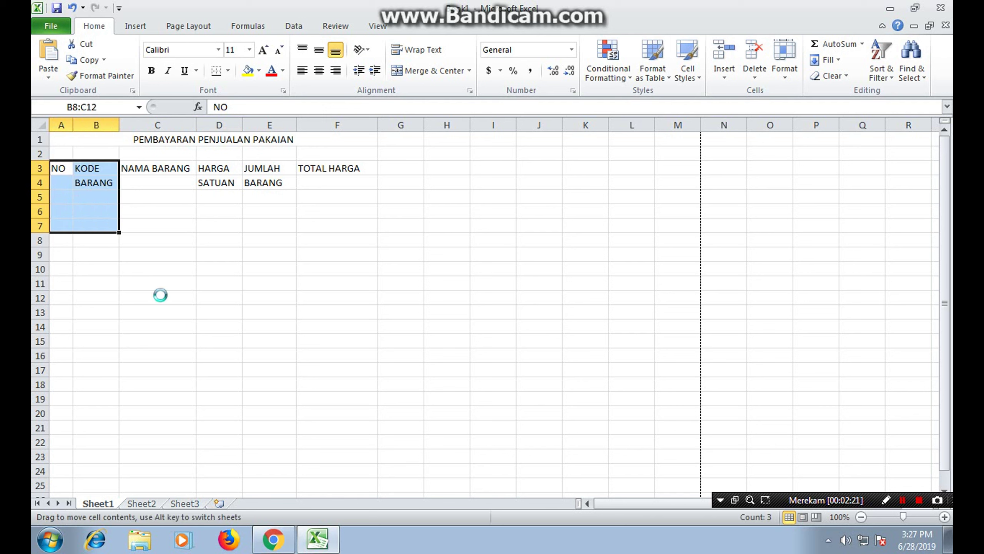
key(ctrl+z)
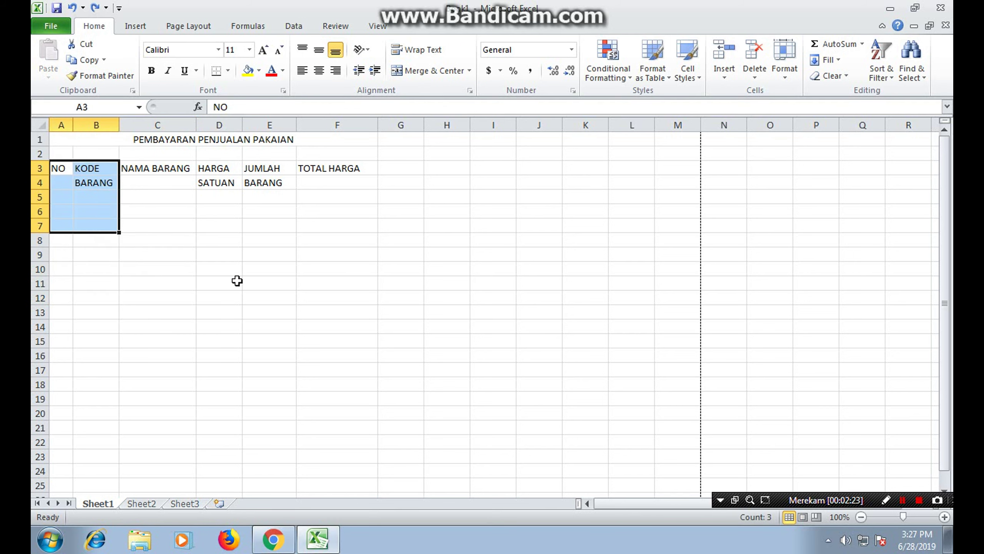
click(244, 284)
Step: Apply outline and inside borders to the table range A3:F10
drag(61, 166, 323, 274)
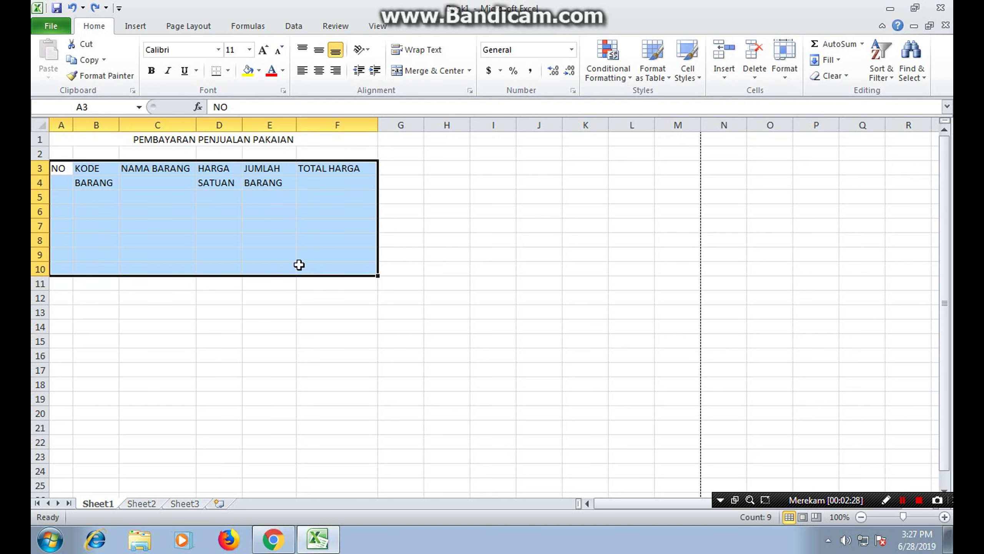
click(469, 92)
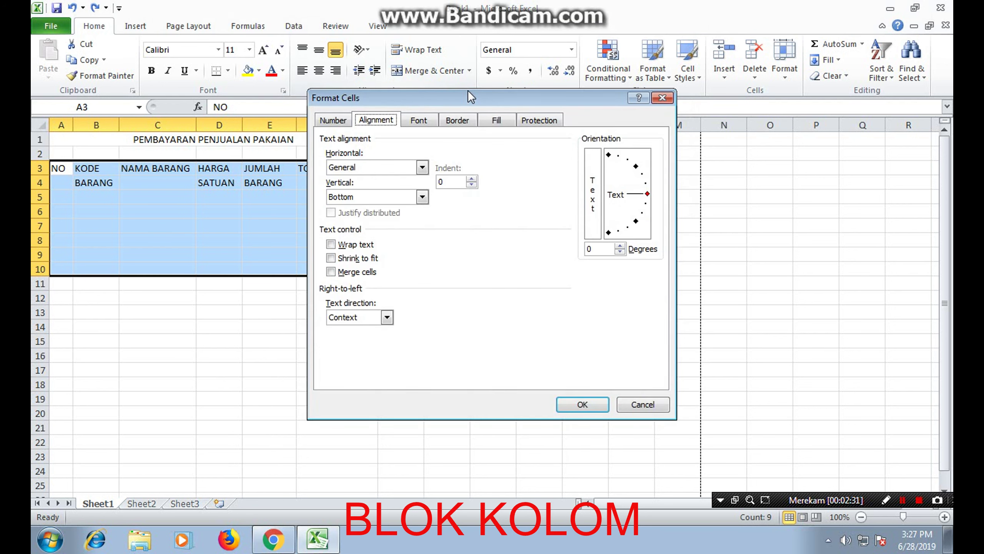
click(457, 121)
click(502, 163)
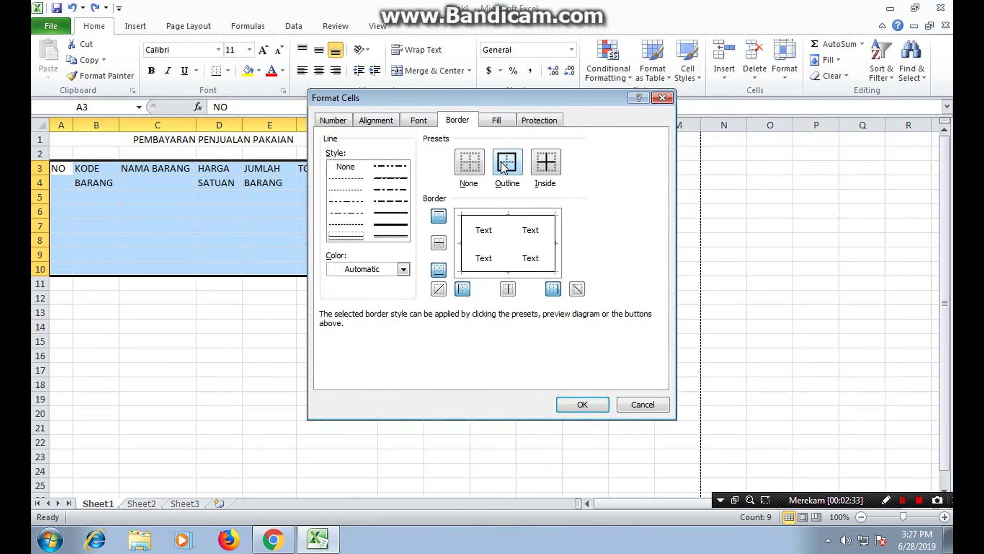
click(544, 165)
click(580, 404)
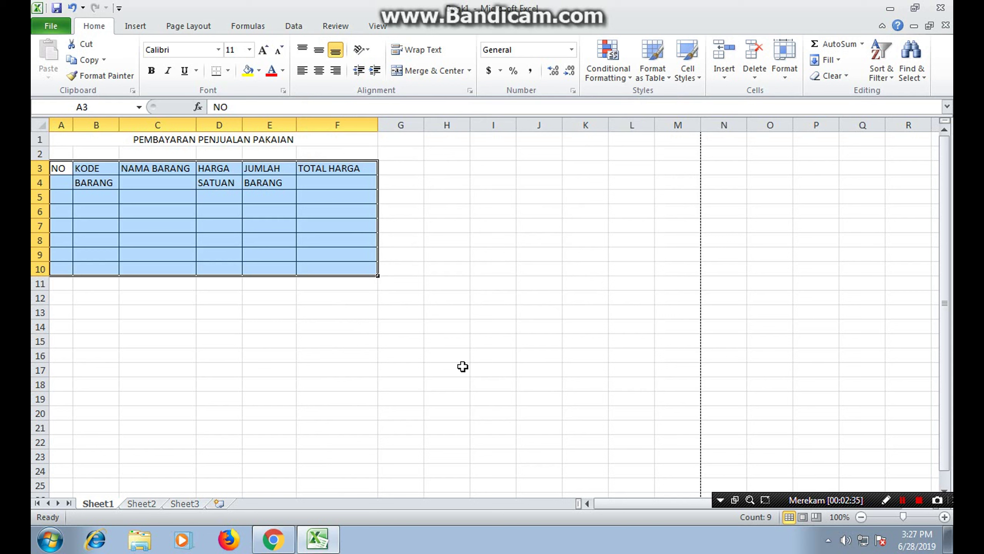
click(209, 335)
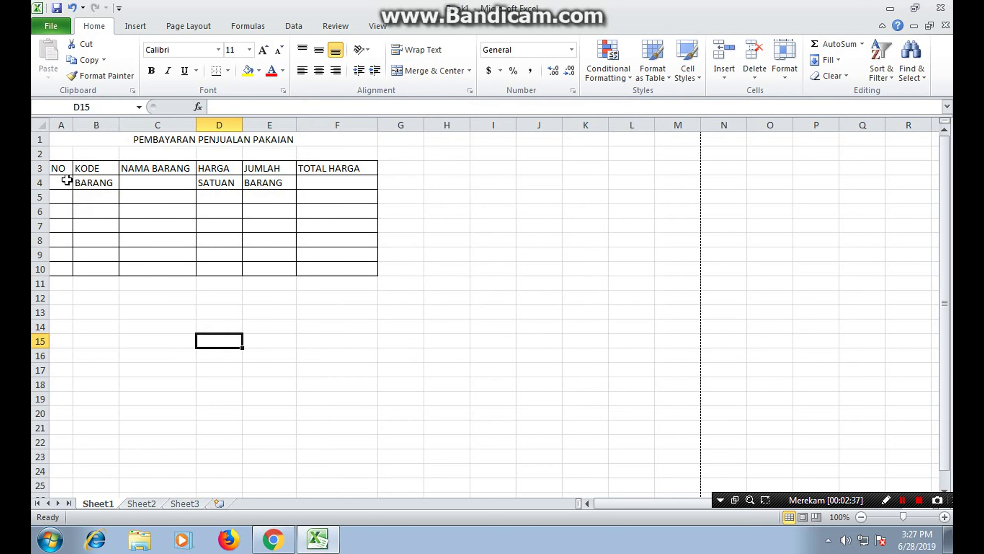
Step: Merge and center the NO header across A3:A4 and align it to the middle vertically
drag(62, 168, 62, 182)
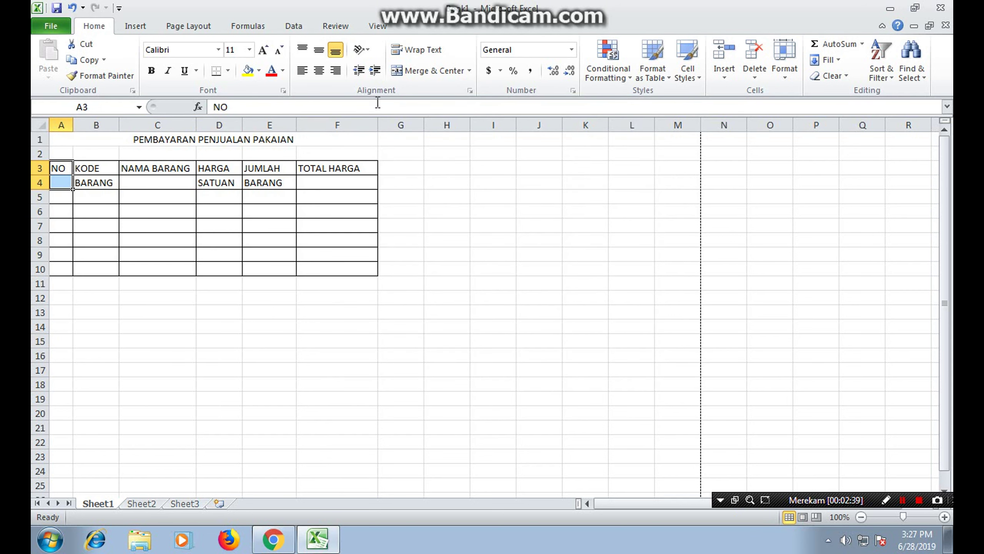
click(417, 72)
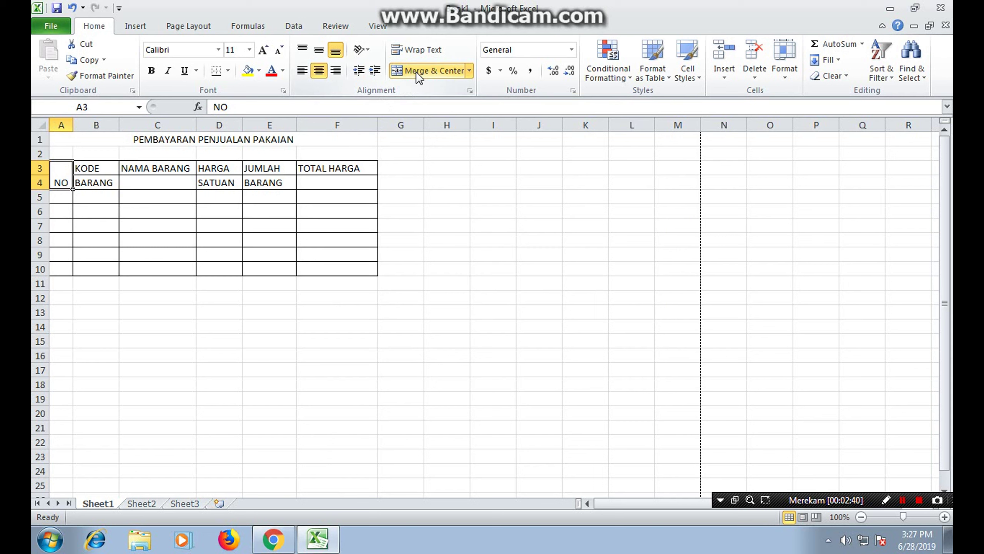
click(320, 51)
Step: Center the KODE BARANG header in B3:B4 and remove the horizontal border between its two rows
drag(96, 167, 98, 179)
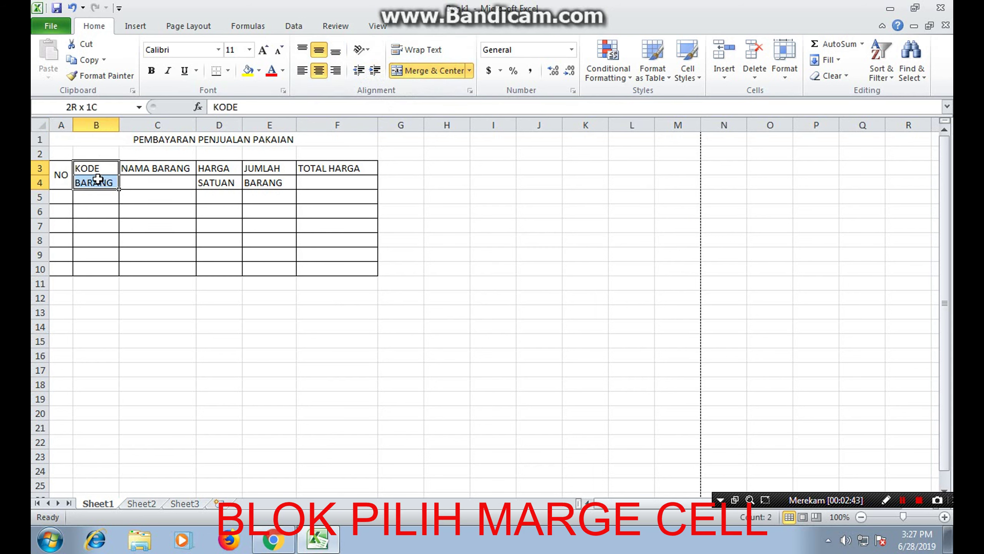
click(316, 71)
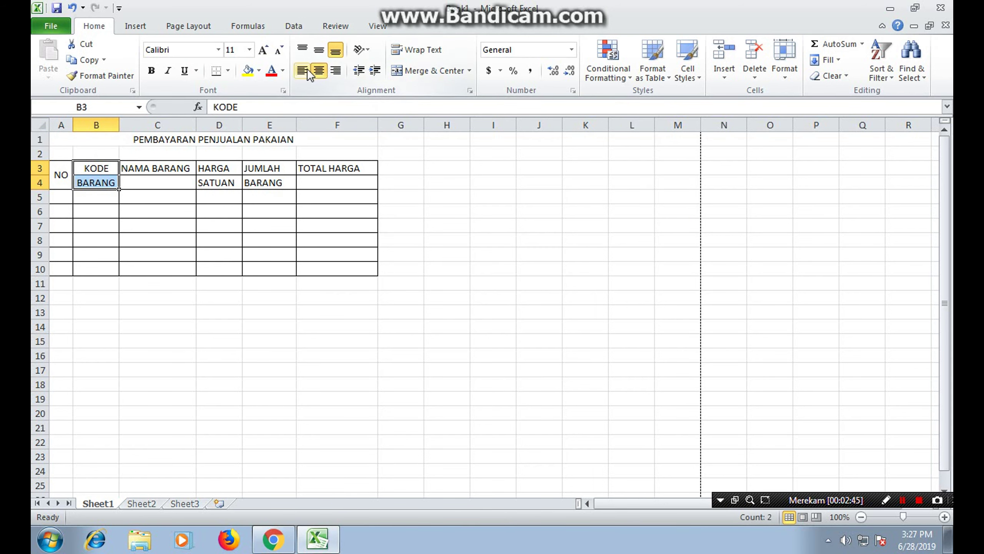
click(228, 71)
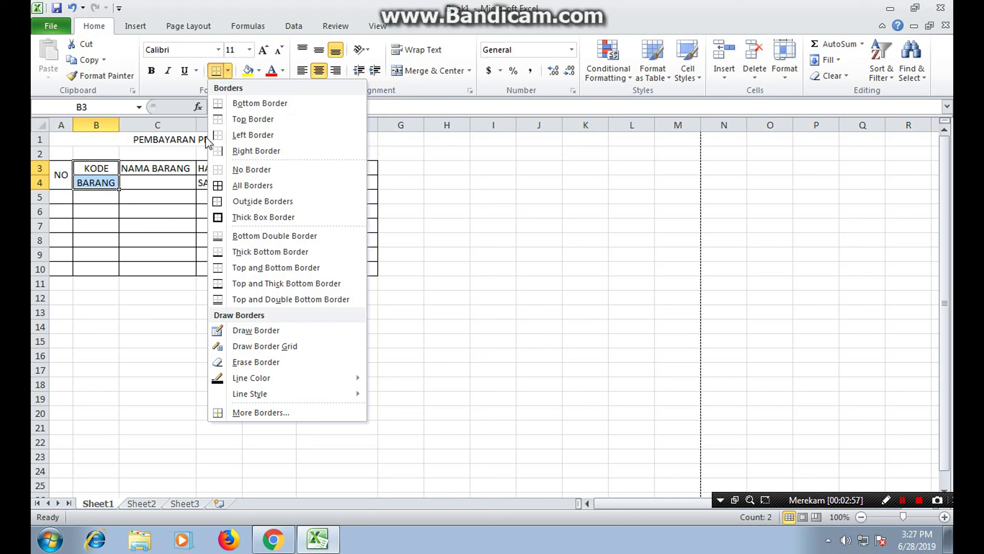
click(264, 409)
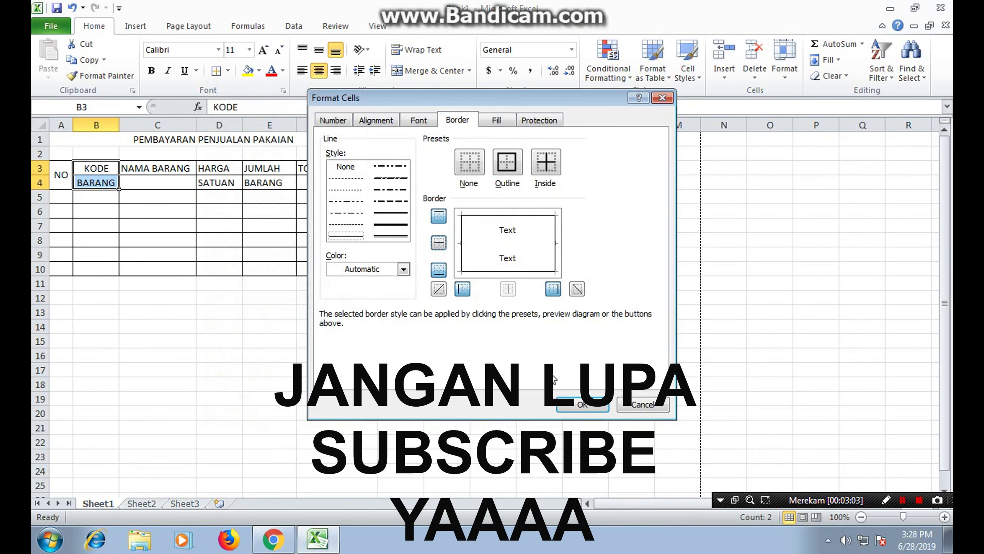
key(Escape)
click(325, 384)
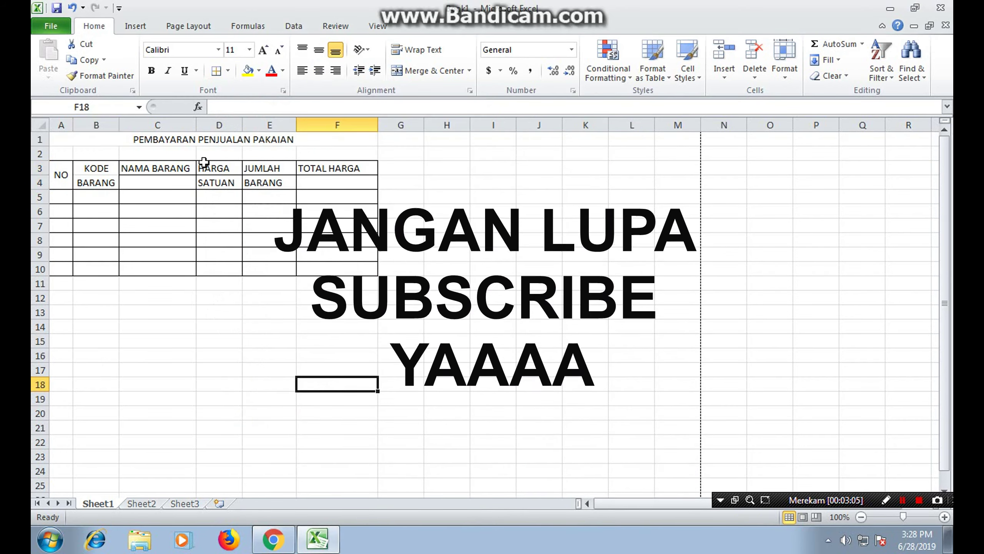
Step: Merge and center the NAMA BARANG header across C3:C4 and align it to the middle vertically
click(170, 173)
drag(169, 173, 171, 182)
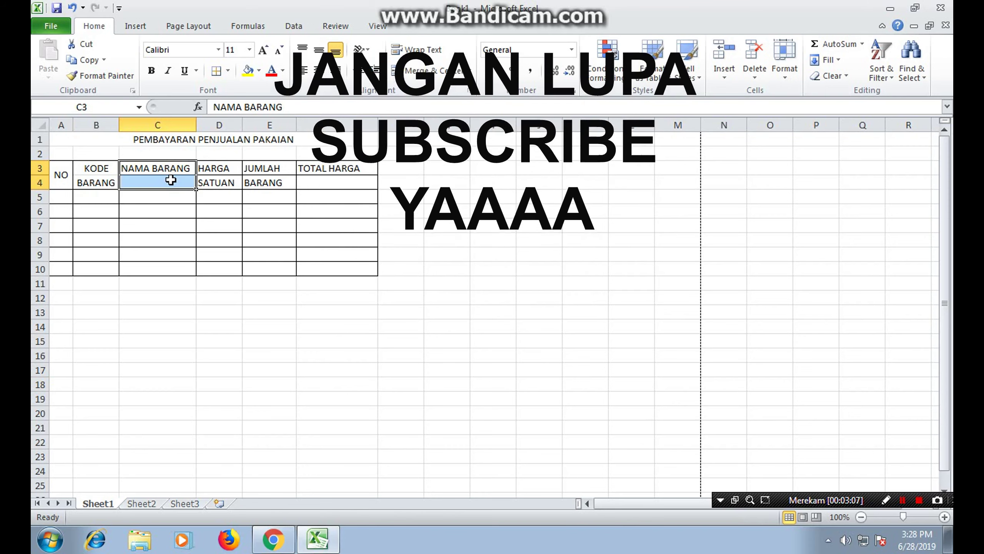
click(413, 77)
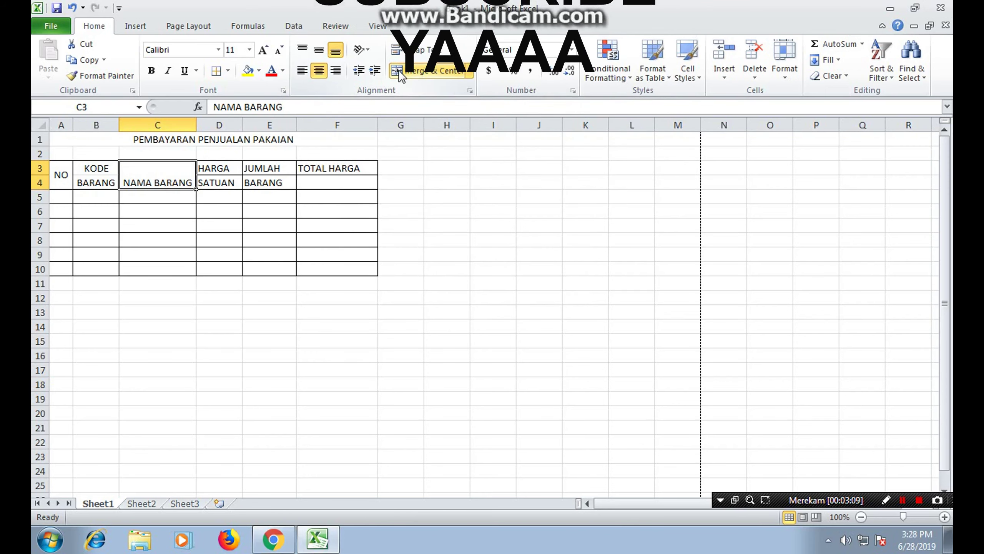
click(319, 51)
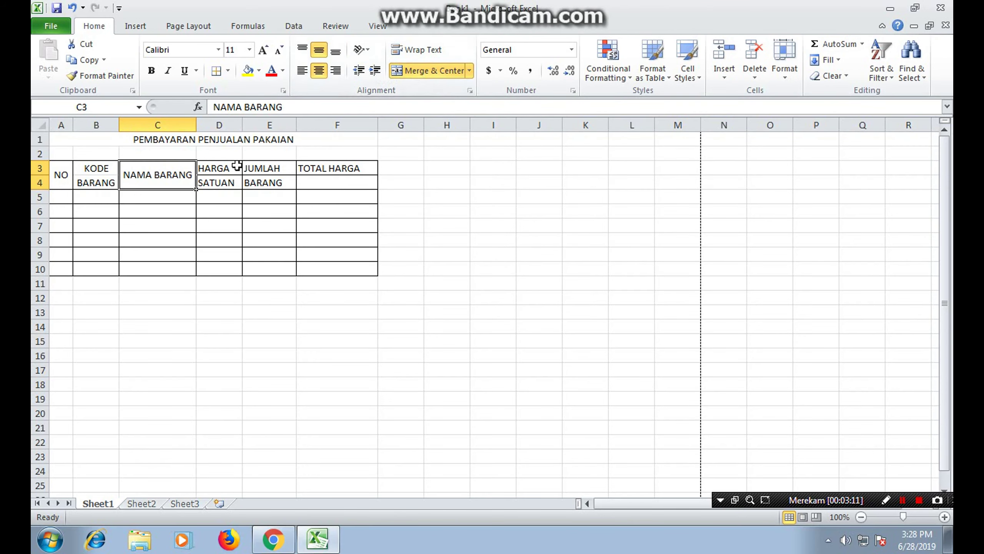
Step: Center the HARGA SATUAN header in D3:D4 and remove the horizontal border between its two rows
drag(231, 166, 228, 181)
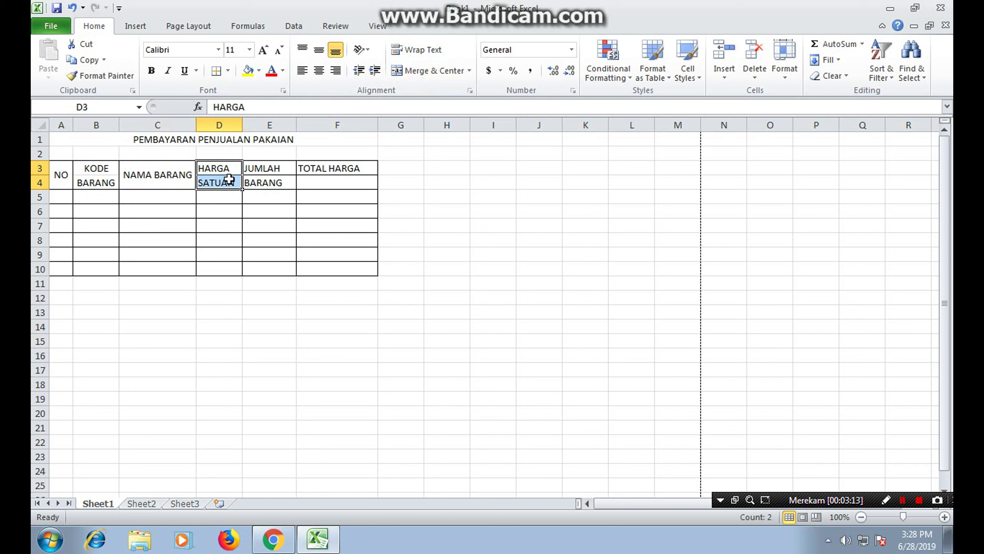
click(319, 72)
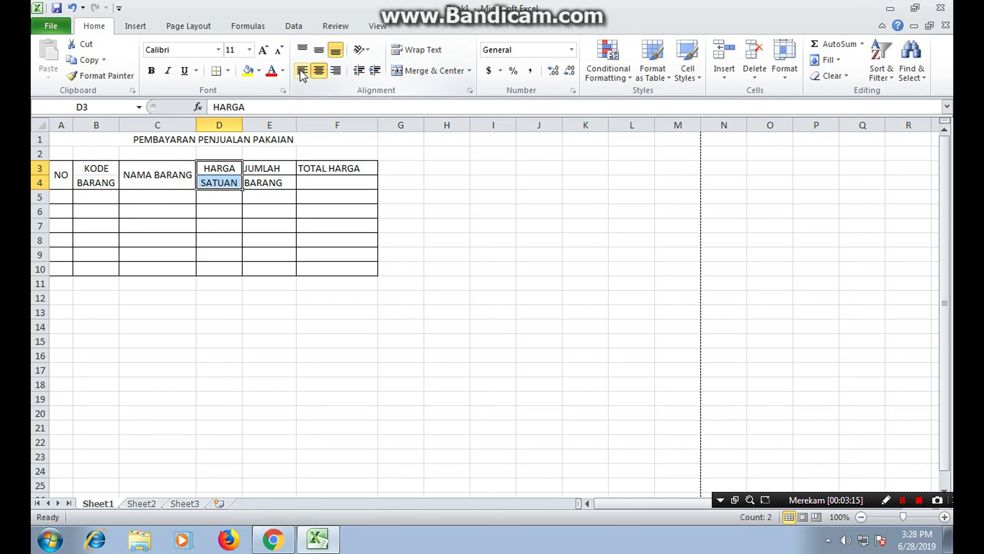
click(228, 72)
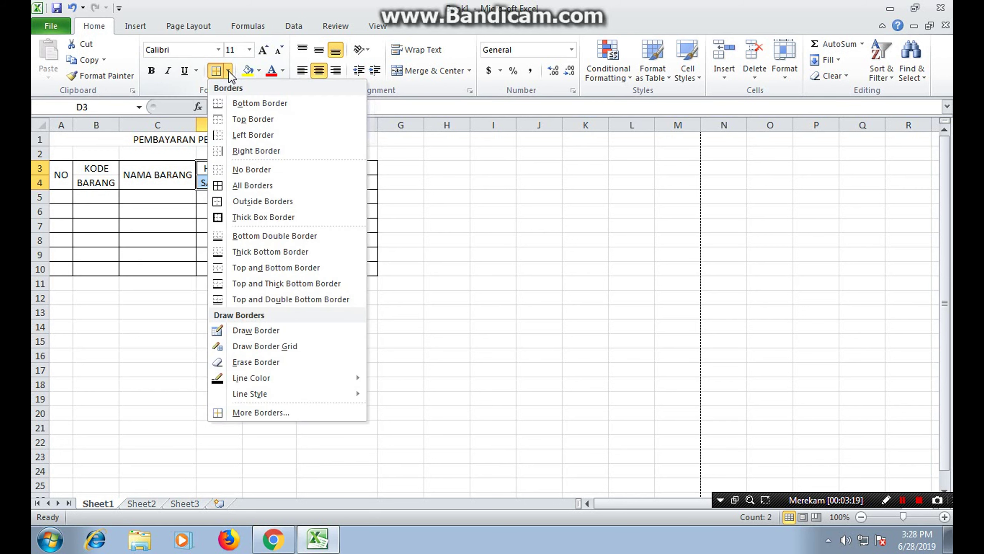
click(260, 413)
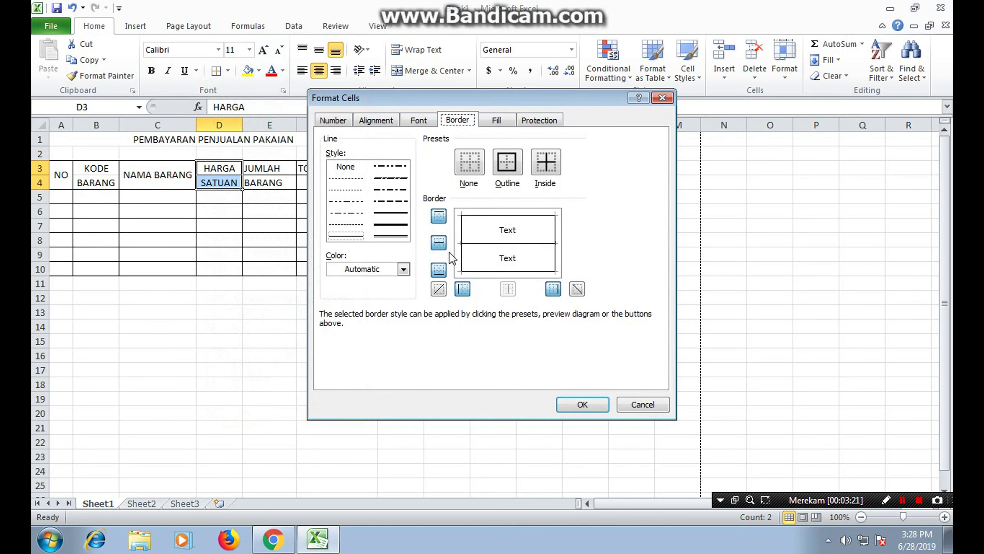
click(439, 242)
click(574, 405)
click(300, 296)
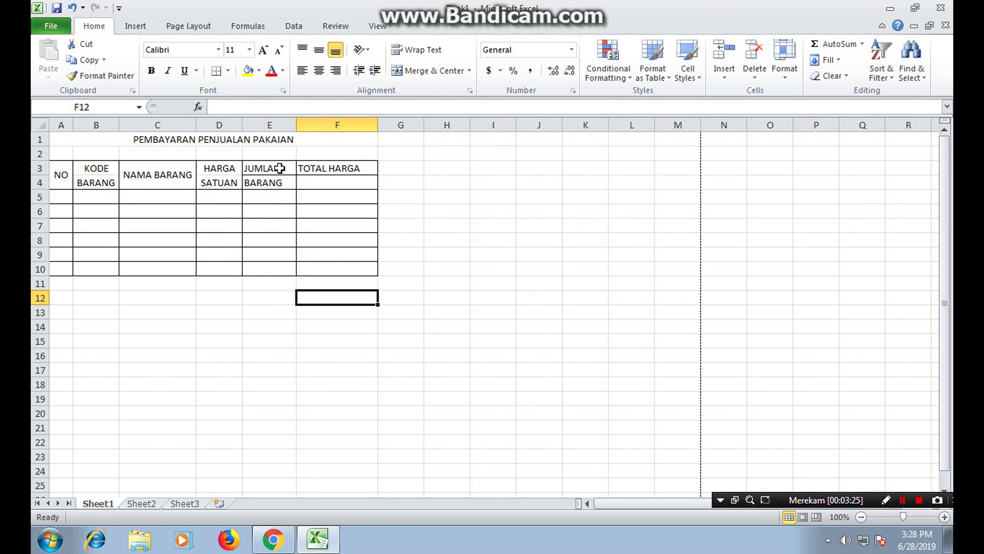
Step: Remove the horizontal border inside the JUMLAH BARANG header in E3:E4 and center its text
drag(279, 168, 280, 183)
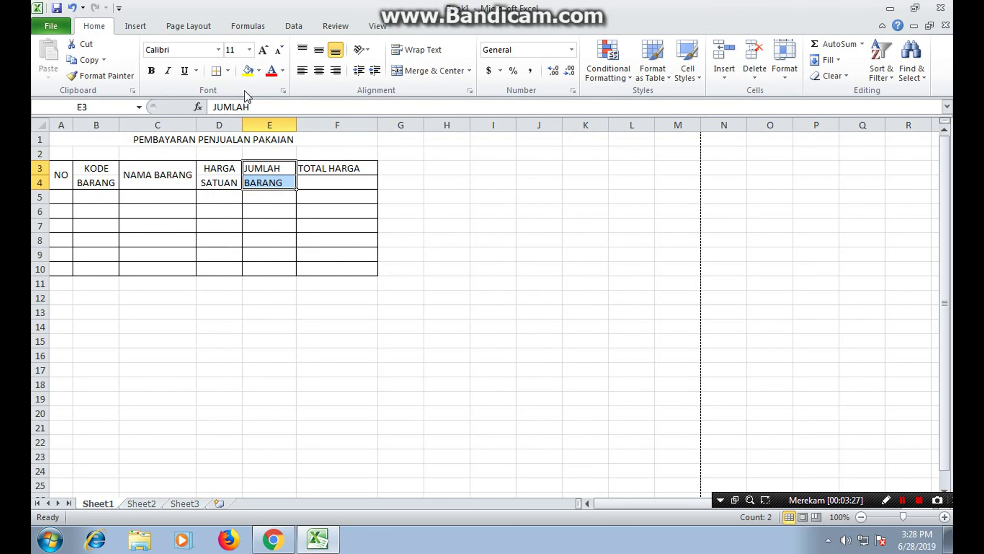
click(229, 72)
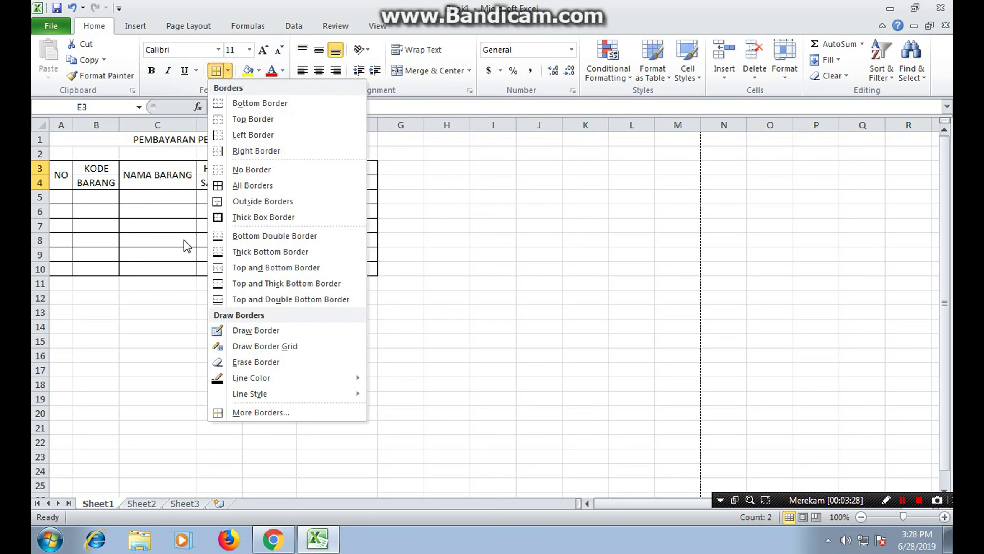
click(248, 413)
click(443, 246)
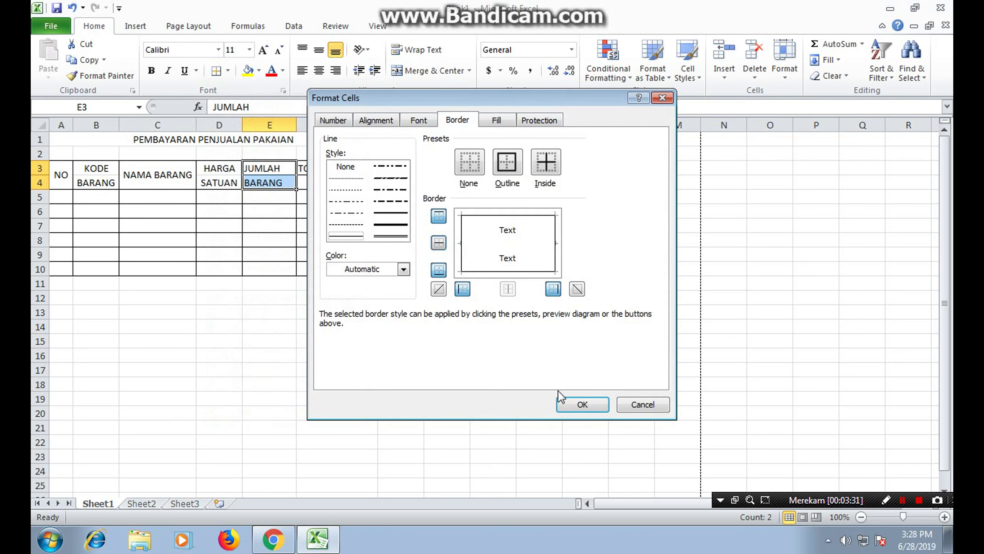
click(571, 404)
click(318, 70)
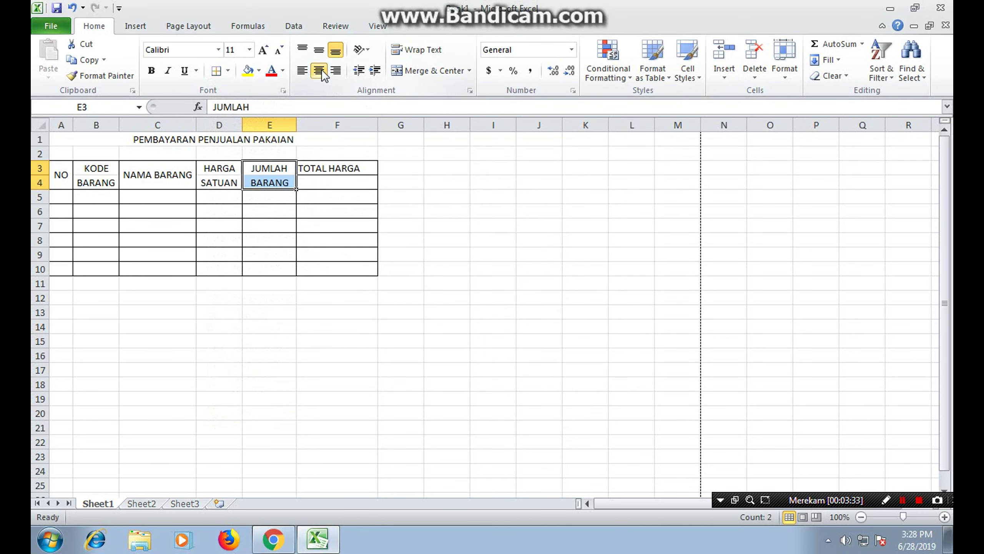
Step: Merge and center the TOTAL HARGA header across F3:F4 and align it to the middle vertically
drag(345, 167, 346, 179)
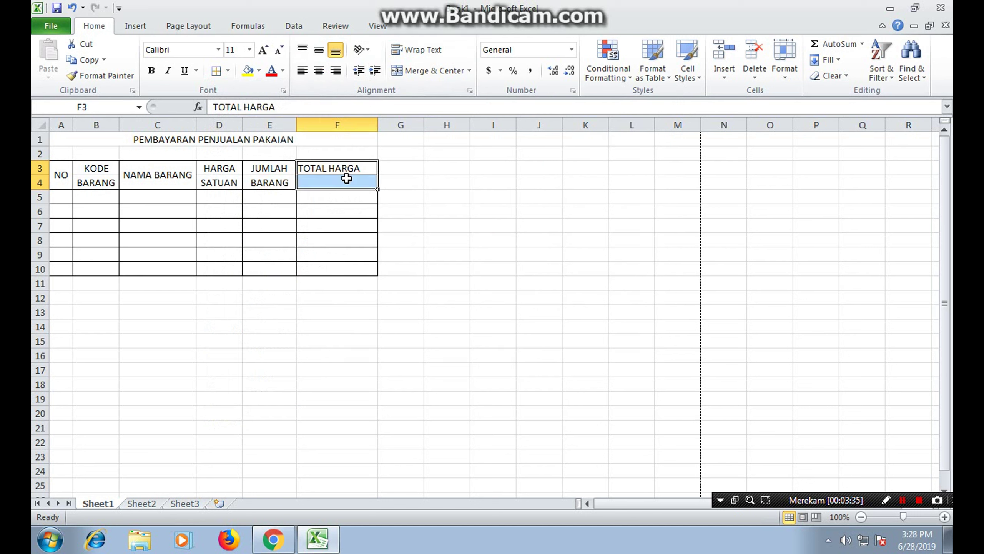
click(399, 70)
click(319, 51)
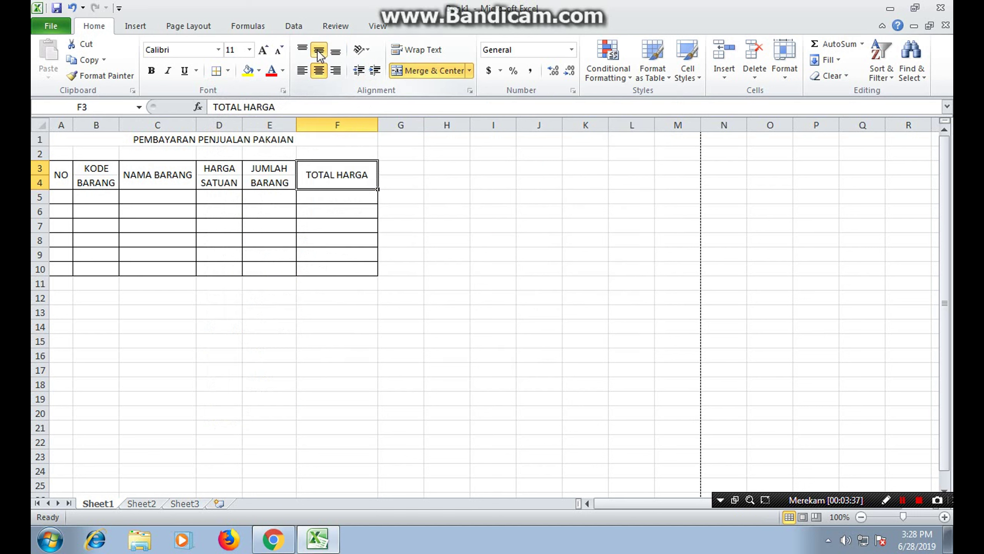
click(450, 284)
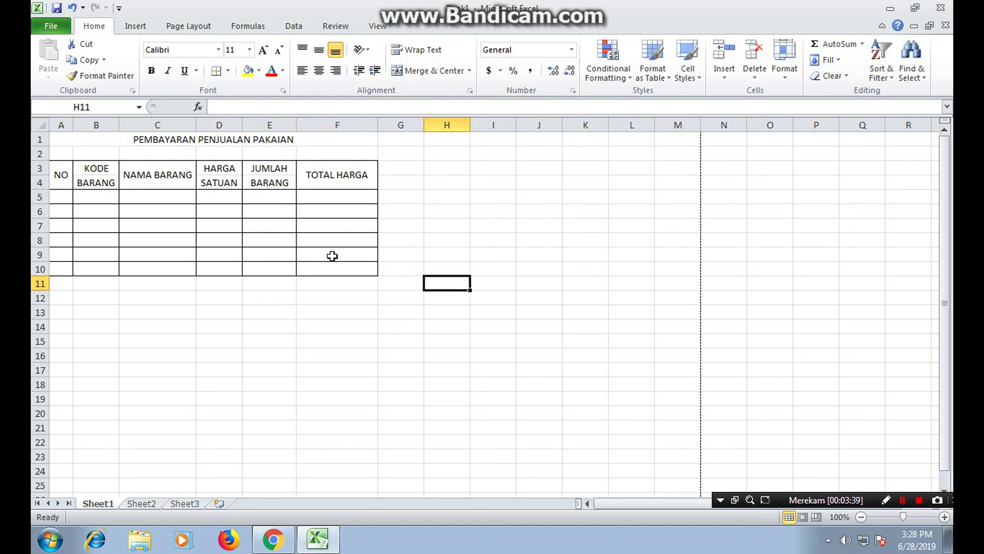
Step: Number the rows under NO from 1 to 6 in A5:A10 and center the numbers
click(70, 198)
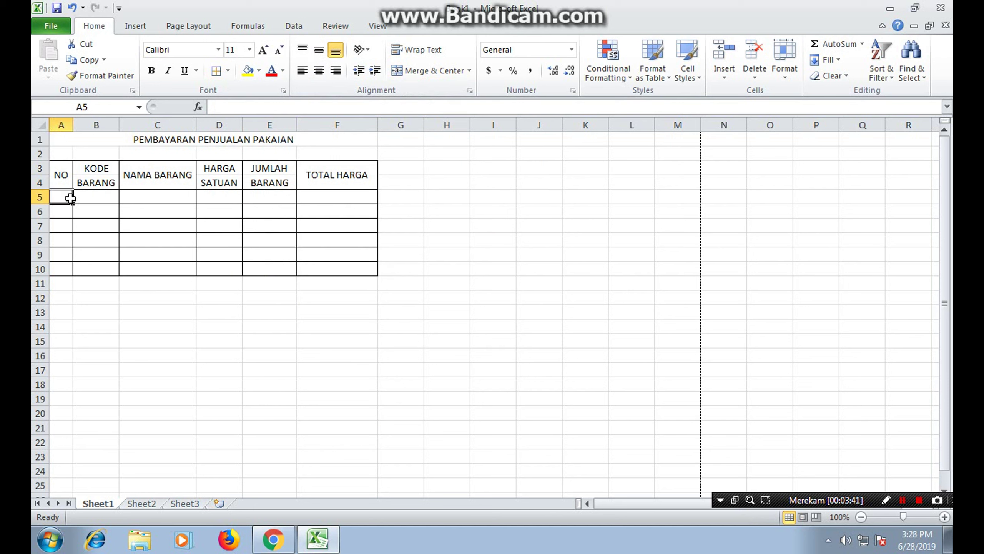
text(1)
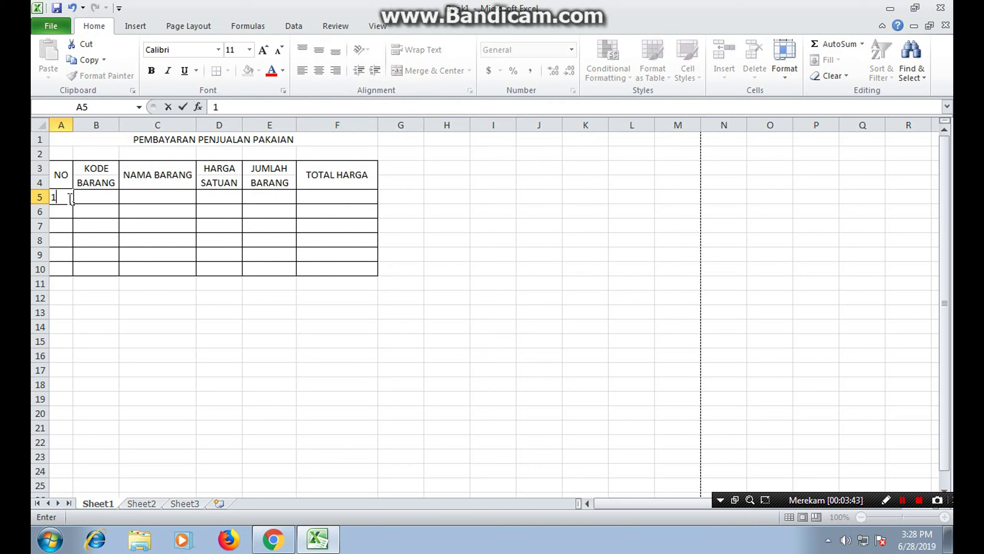
click(67, 210)
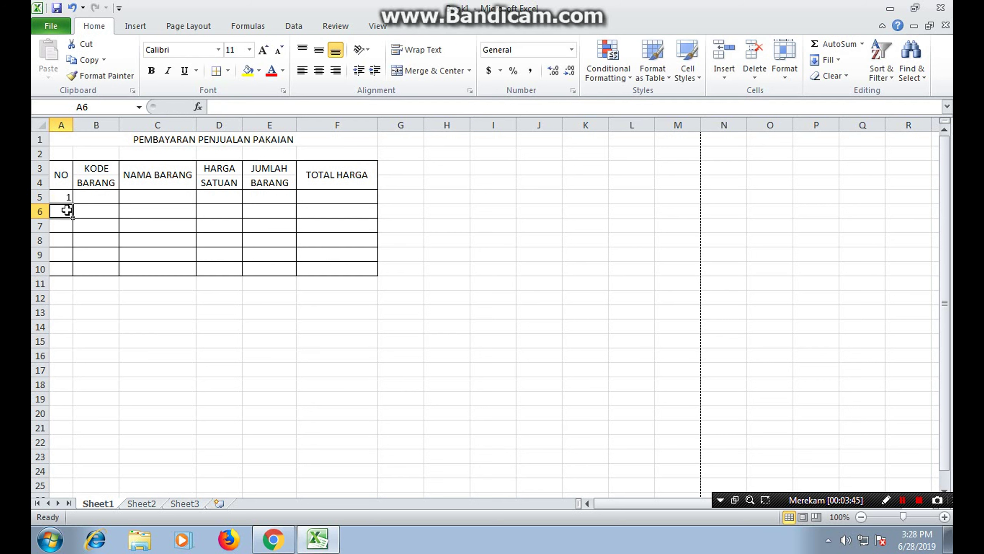
text(2)
click(82, 208)
drag(65, 196, 77, 272)
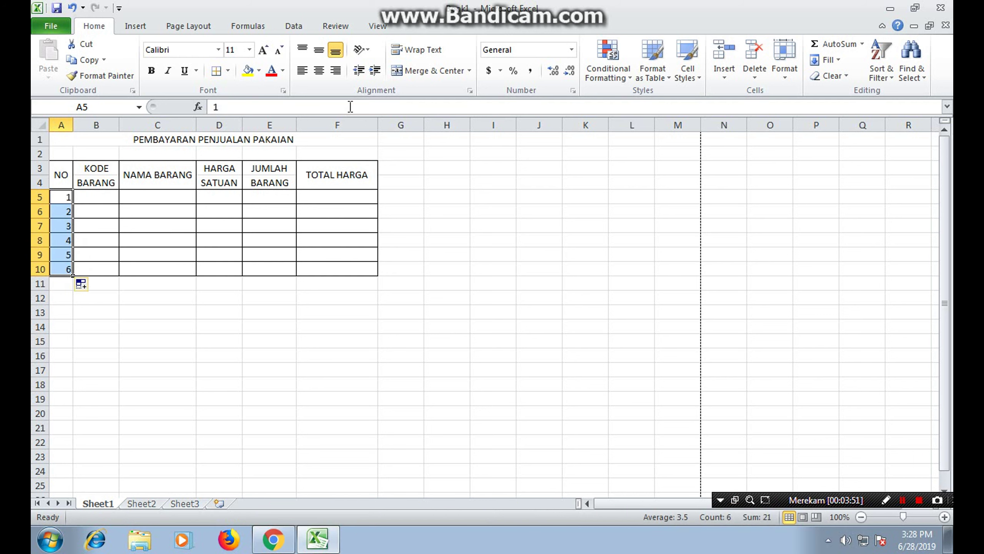
click(319, 71)
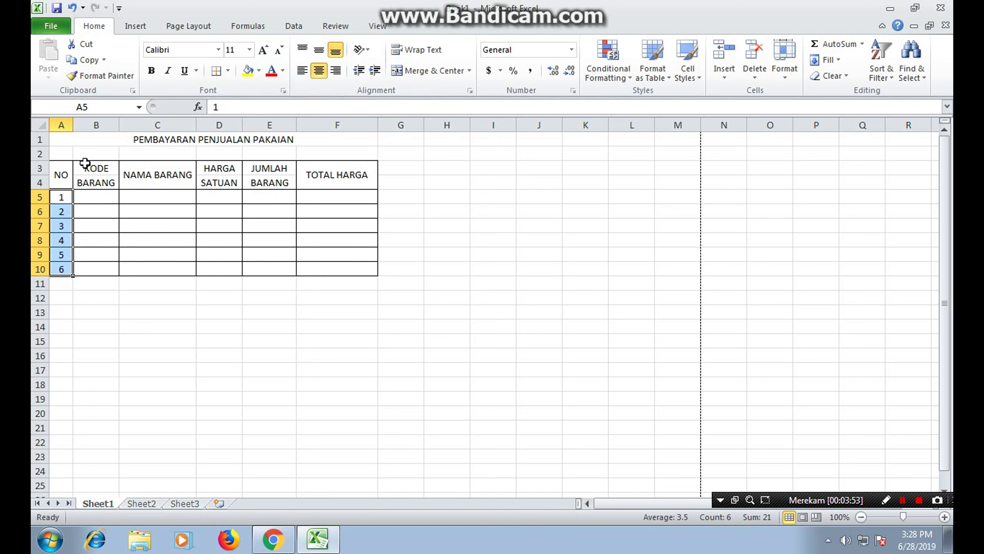
click(102, 197)
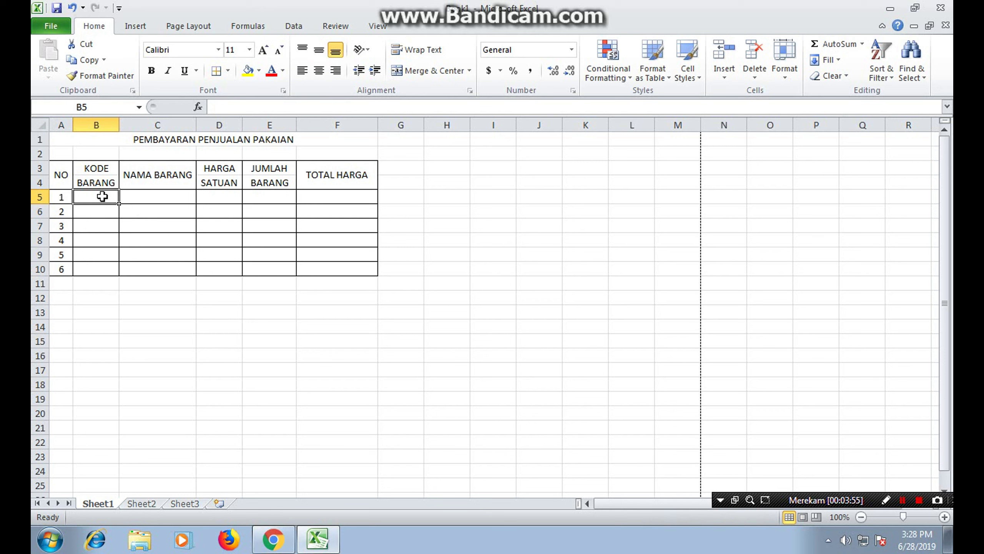
Step: Enter the item codes A, B, C, L, P and M under KODE BARANG in B5:B10 and center them
text(A)
key(Return)
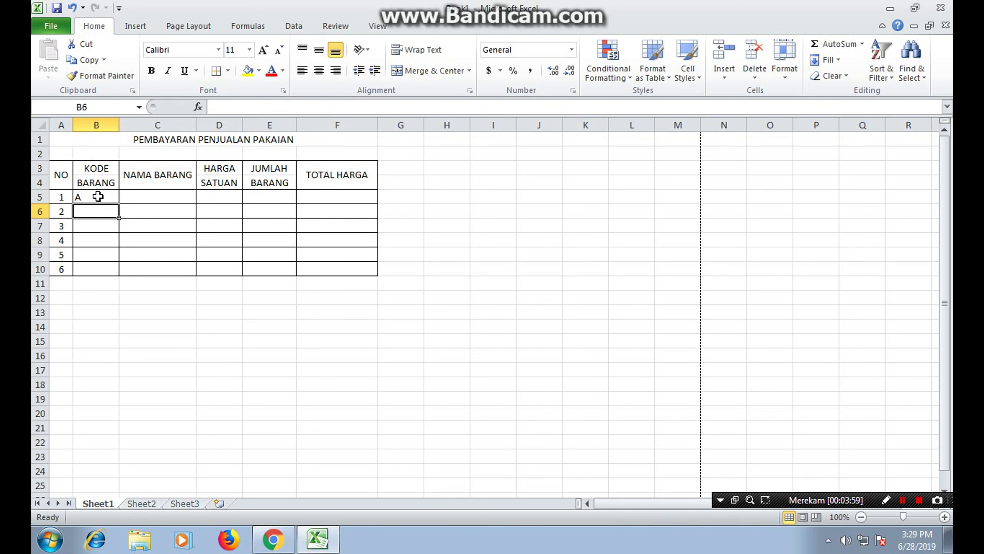
text(B)
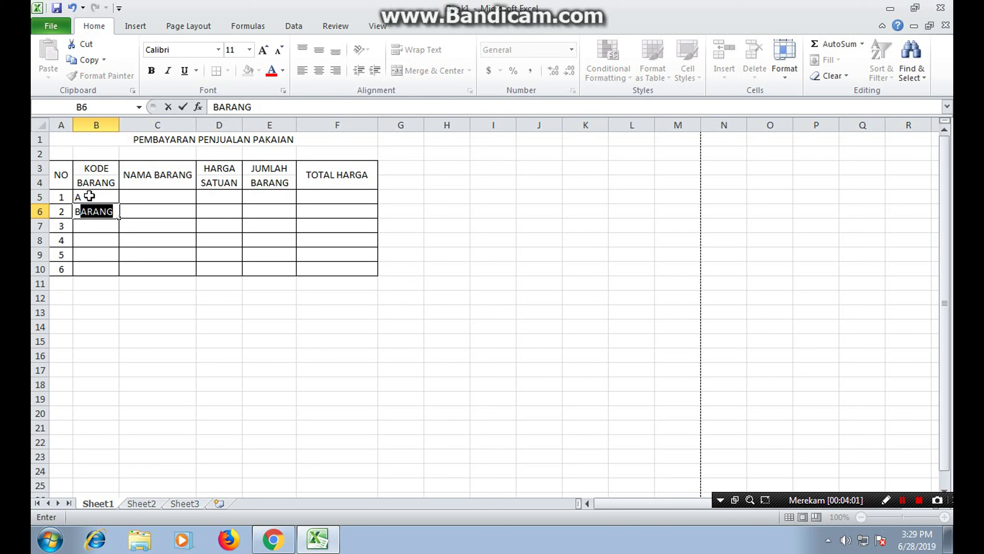
key(Delete)
key(Return)
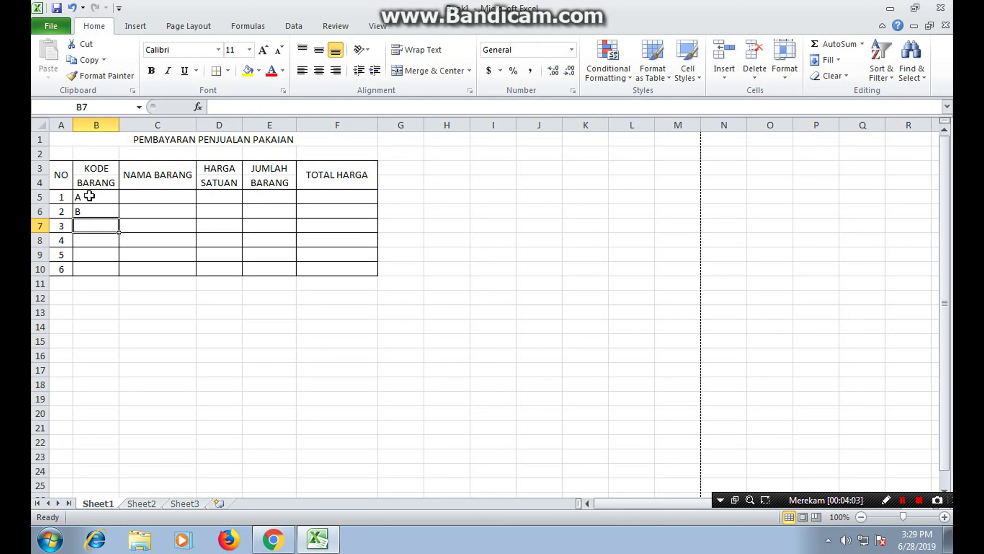
text(C)
key(Return)
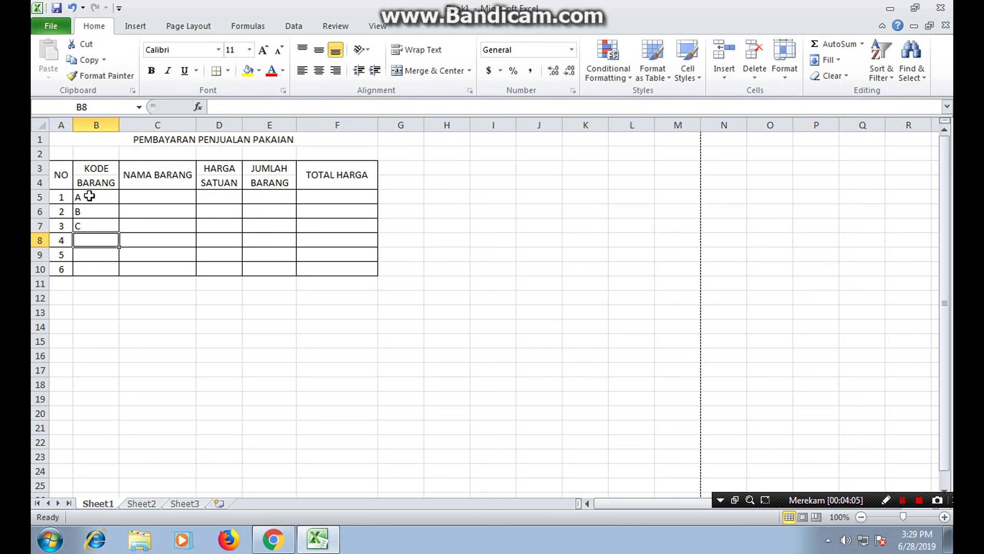
text(L)
key(Return)
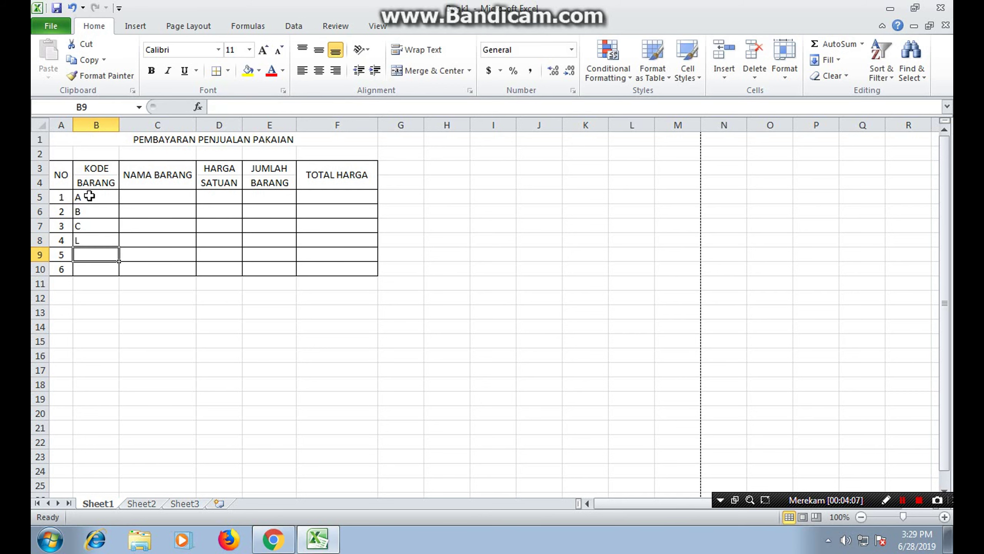
text(P)
key(Return)
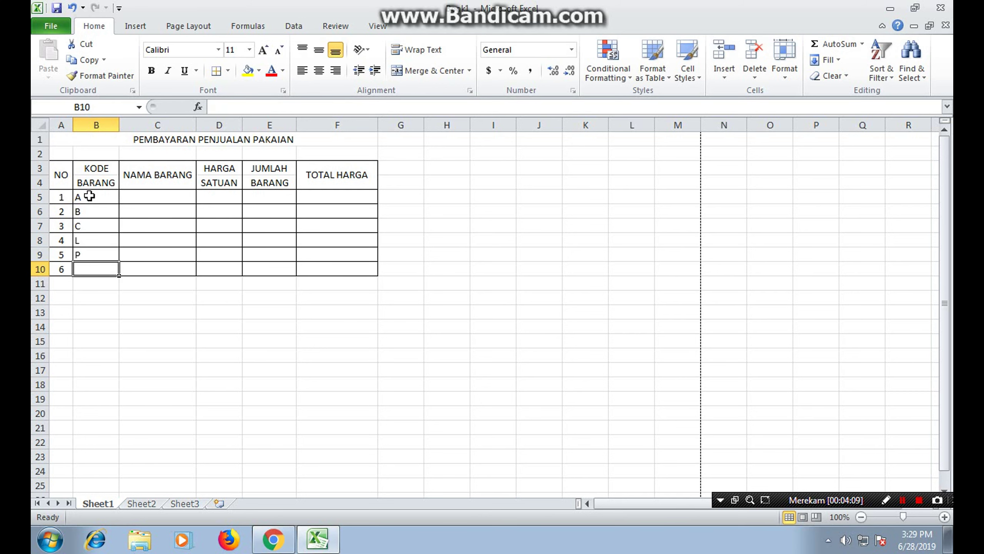
text(M)
drag(90, 196, 91, 268)
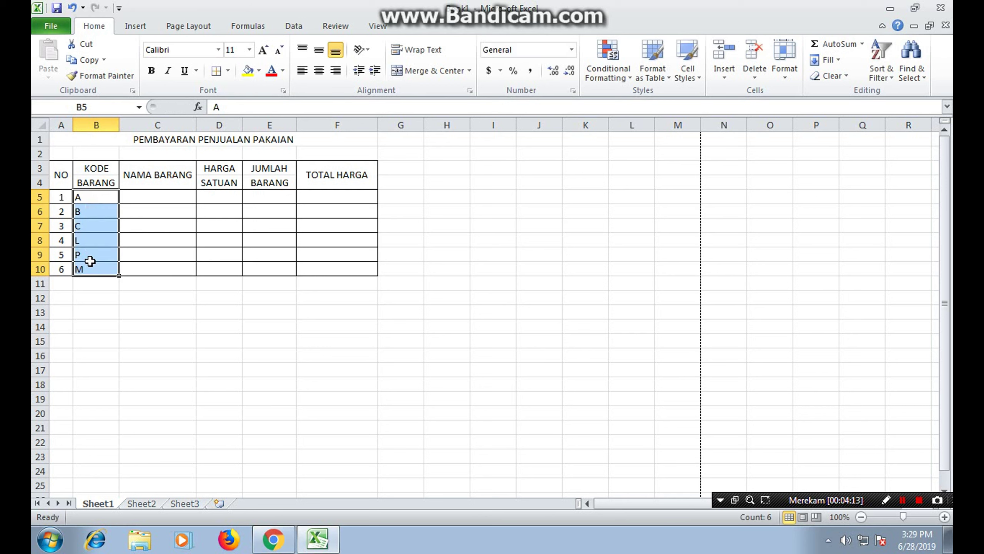
click(318, 70)
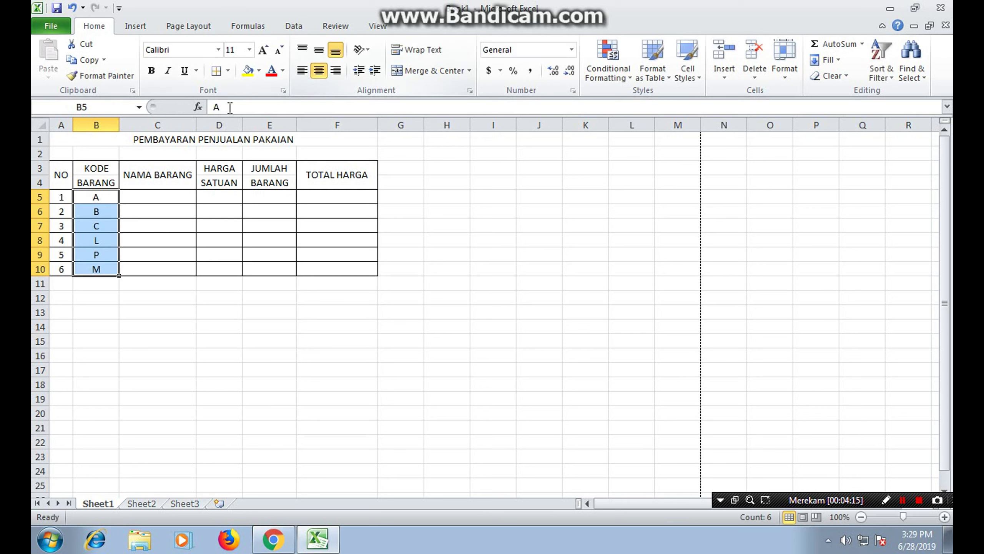
Step: Enter the item names CELANA PANJANG, CELANA PENDEK, KEMEJA and KAOS under NAMA BARANG in C5:C8
click(167, 197)
text(C)
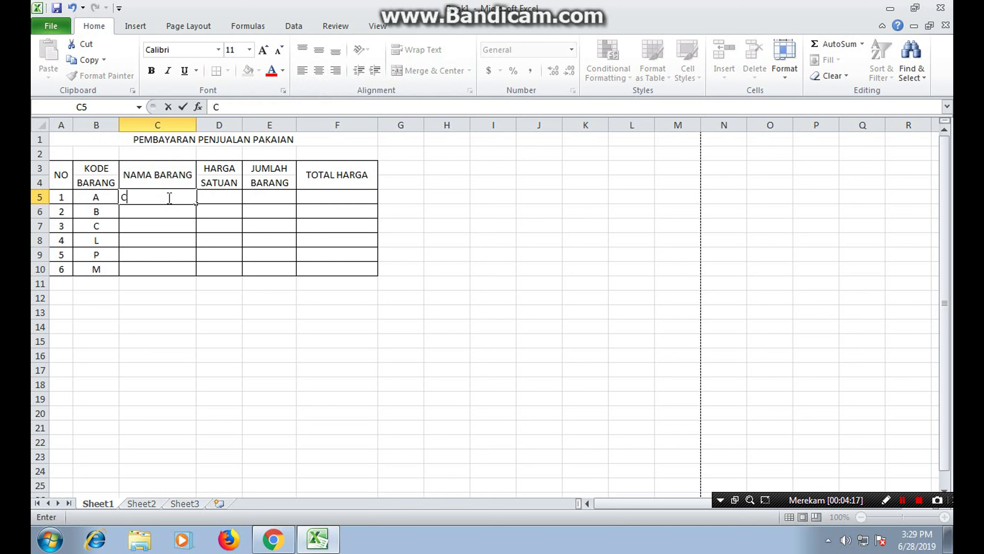
text(ELANA P)
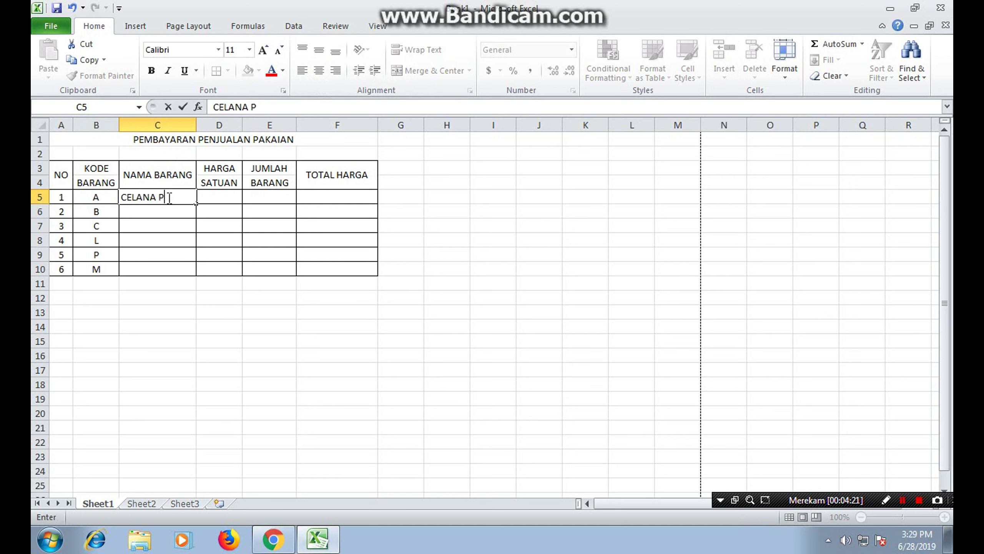
text(ANJANG)
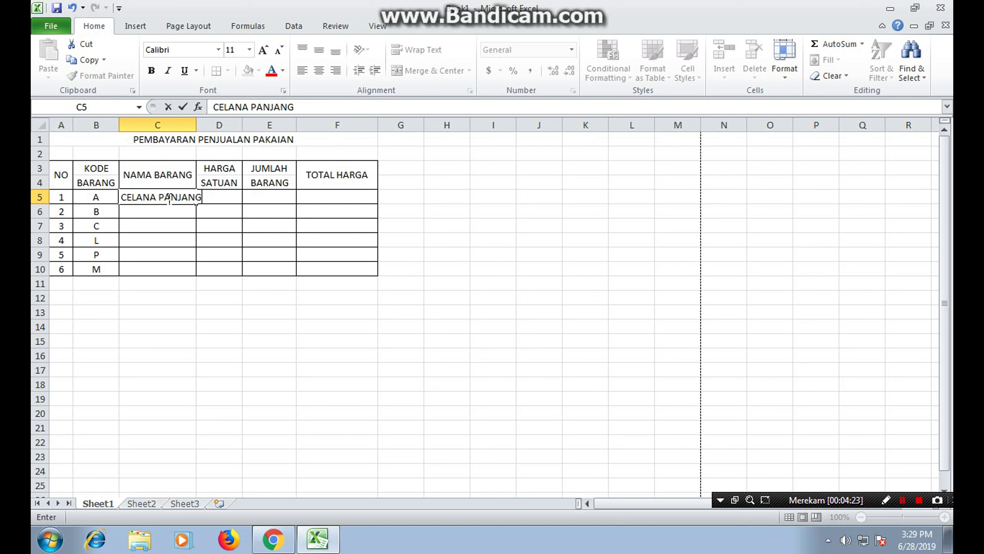
key(Return)
text(CELAN)
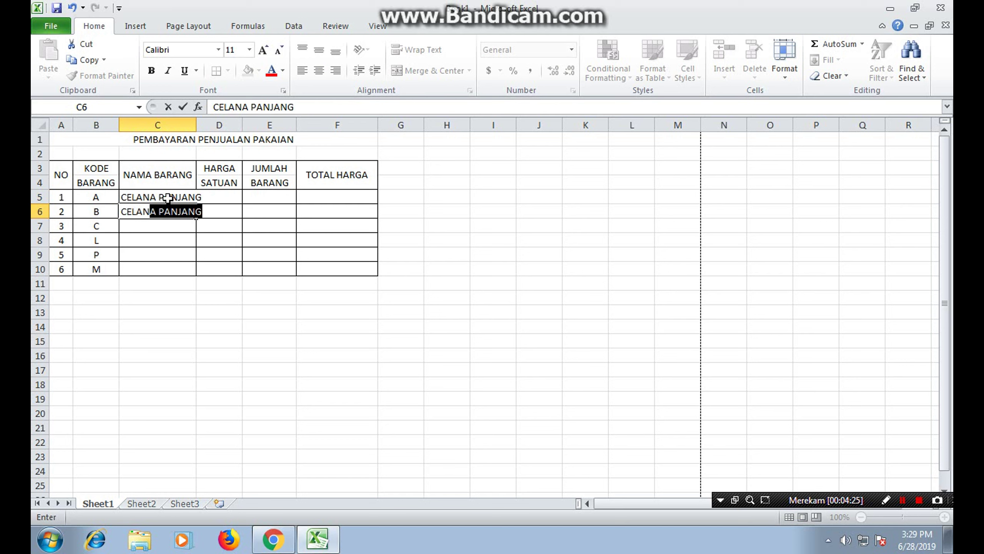
text(A PENDEK)
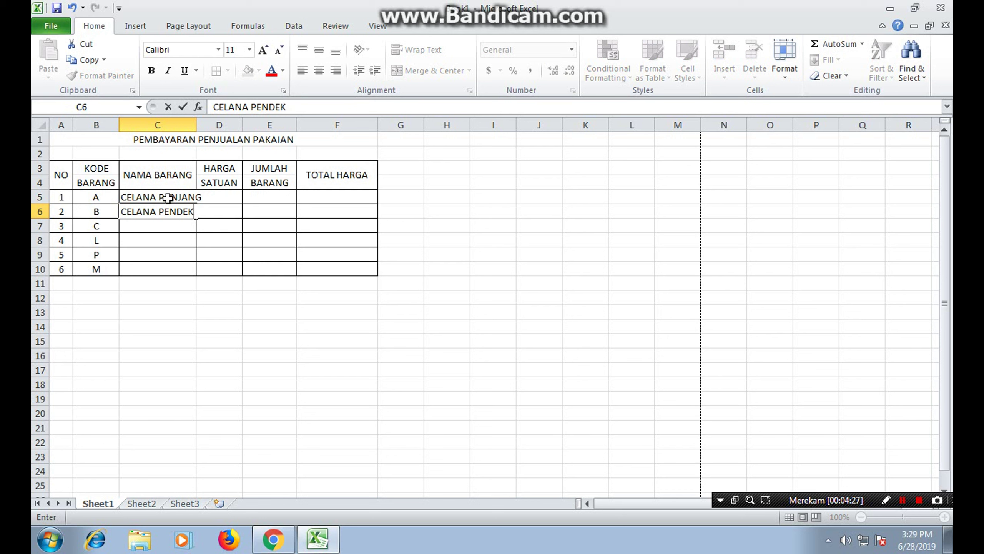
key(Return)
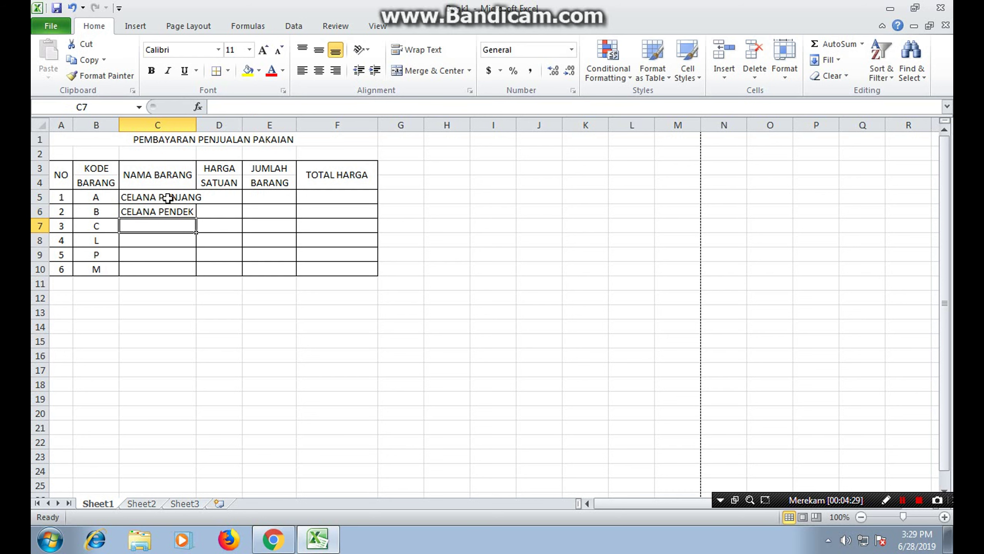
text(KEMEJA)
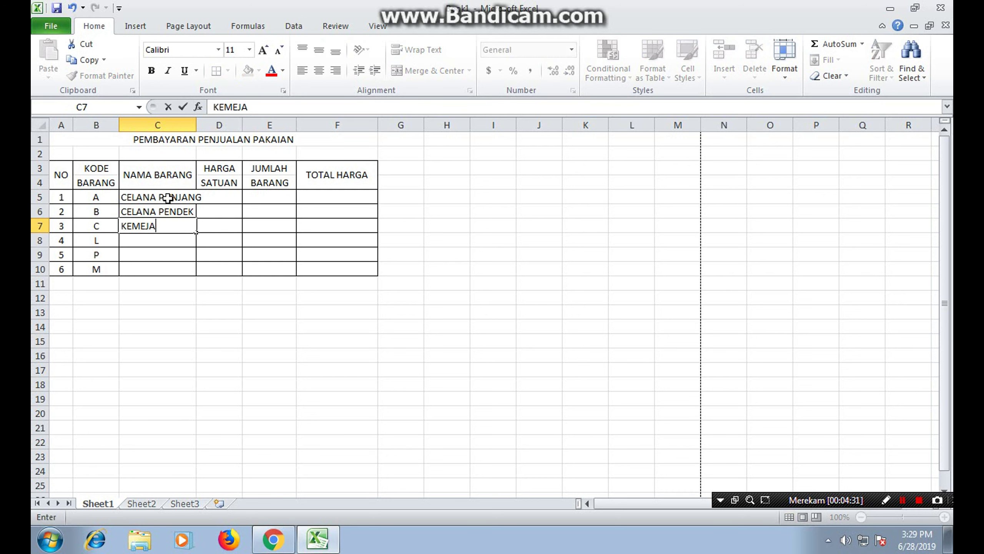
key(Return)
text(KAOS)
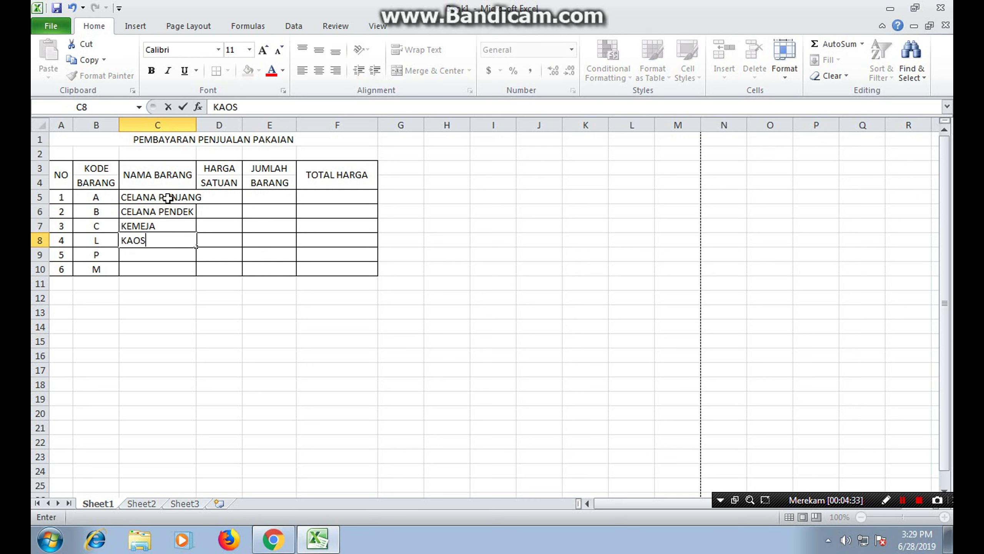
key(Return)
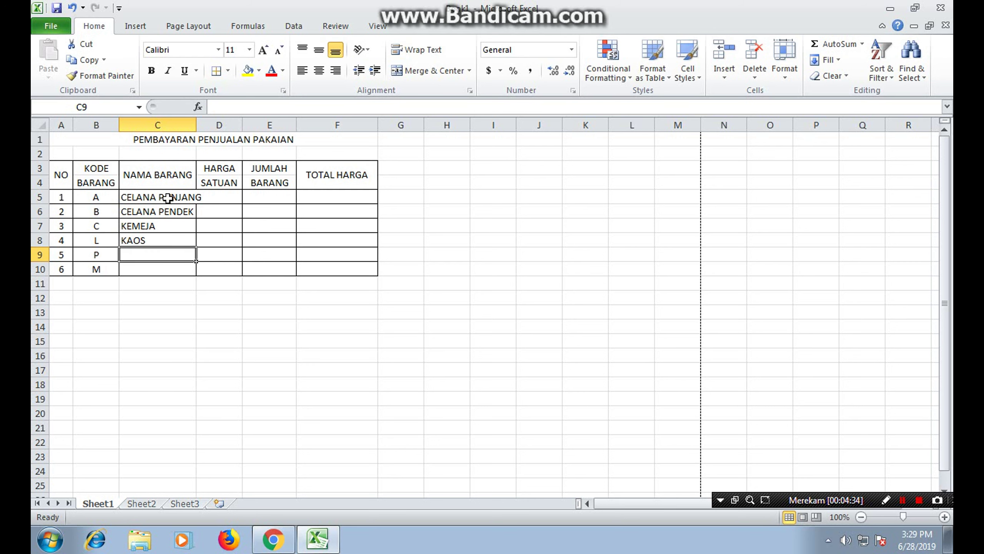
Step: Enter the item names KEMEJA PANJANG in C9 and KAOS OBLONG in C10
text(LE)
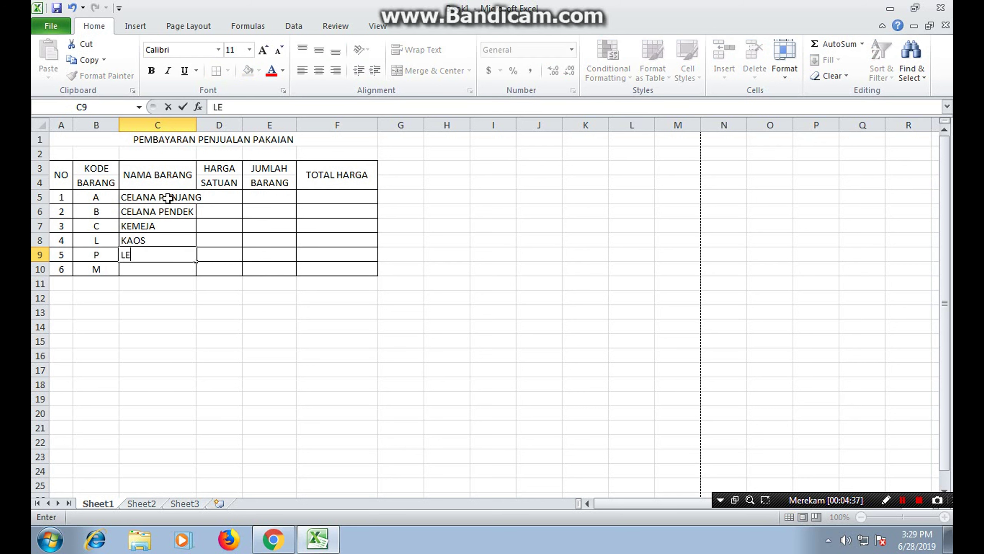
key(BackSpace)
key(BackSpace)
text(KEMEJA )
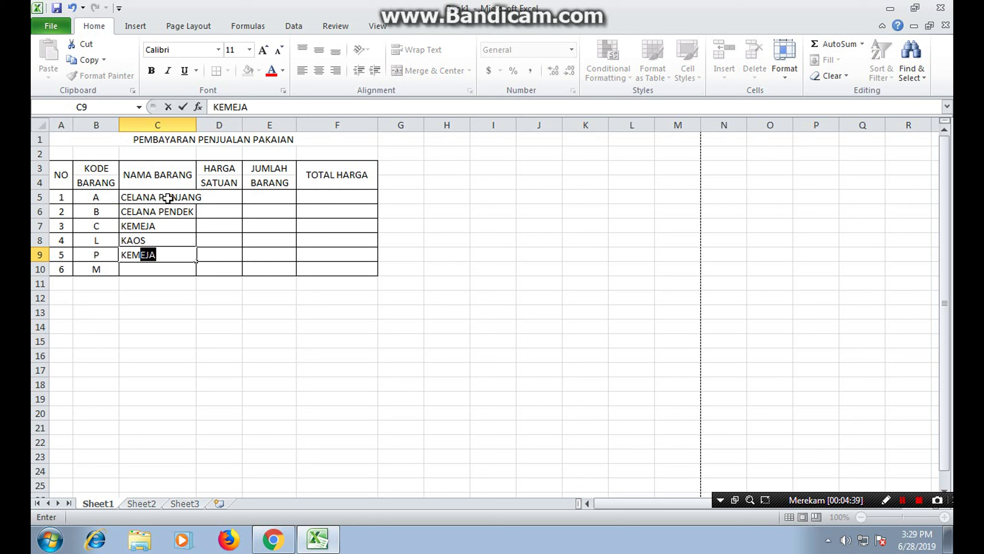
text(PANJANG)
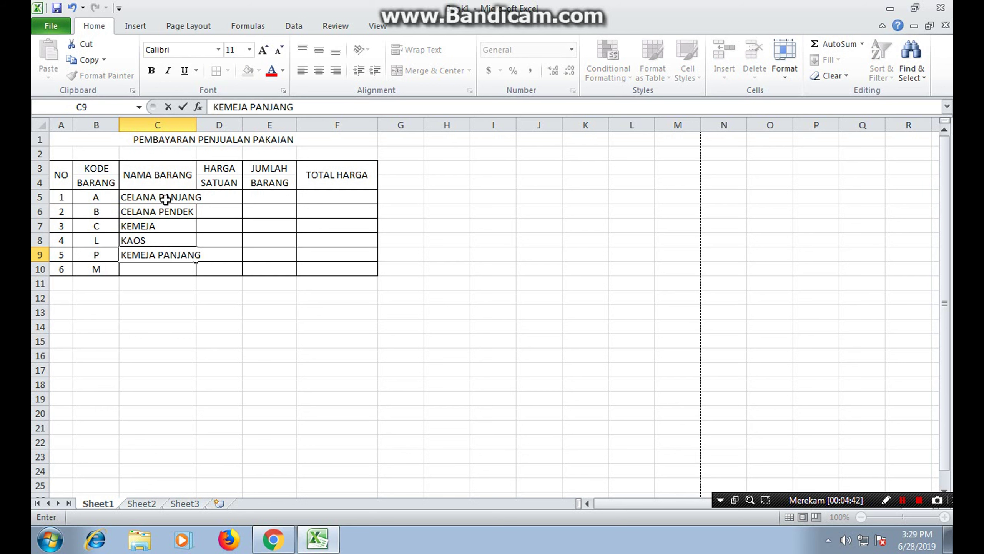
key(Return)
text(KAOS)
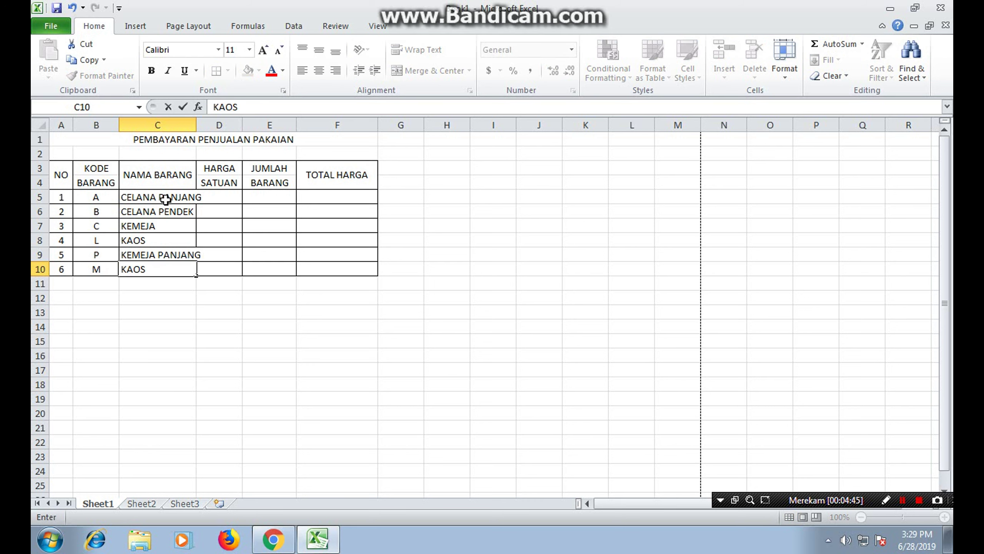
text( OBLONG)
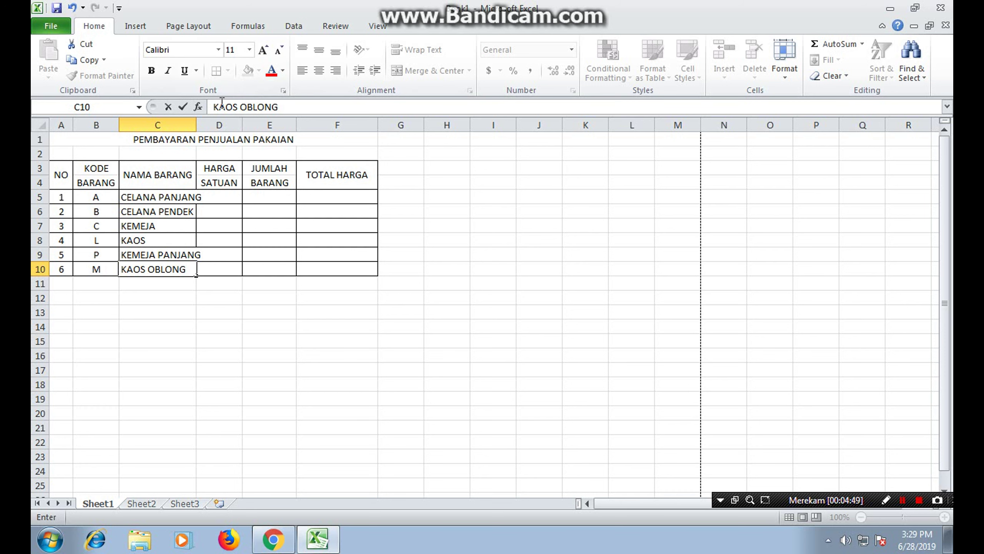
Step: Widen column C to fit the item names, and widen columns D and E as well
click(188, 125)
drag(197, 126, 216, 128)
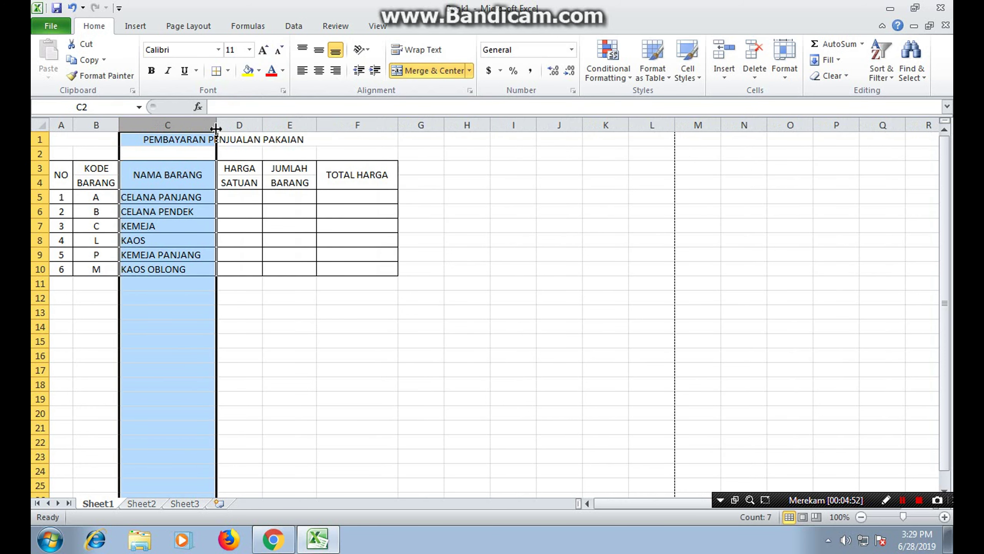
drag(262, 128, 350, 127)
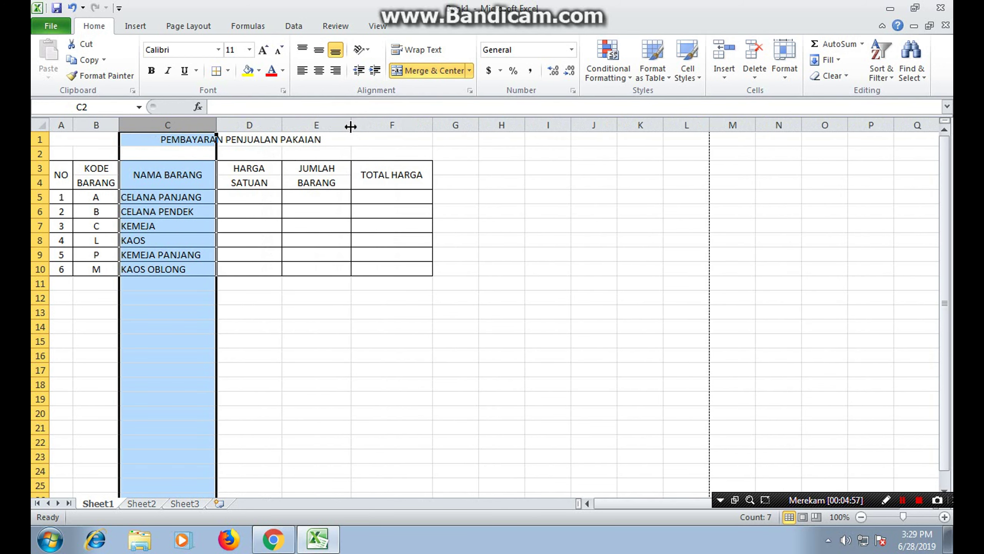
Step: Enter the unit prices 200000, 50000 and 200000 under HARGA SATUAN in D5:D7
click(260, 197)
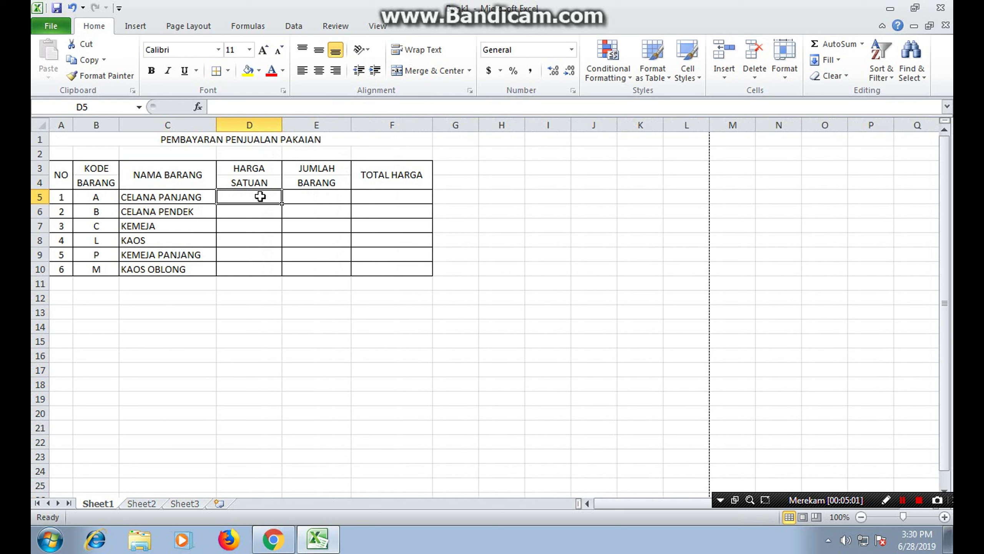
text(R)
key(BackSpace)
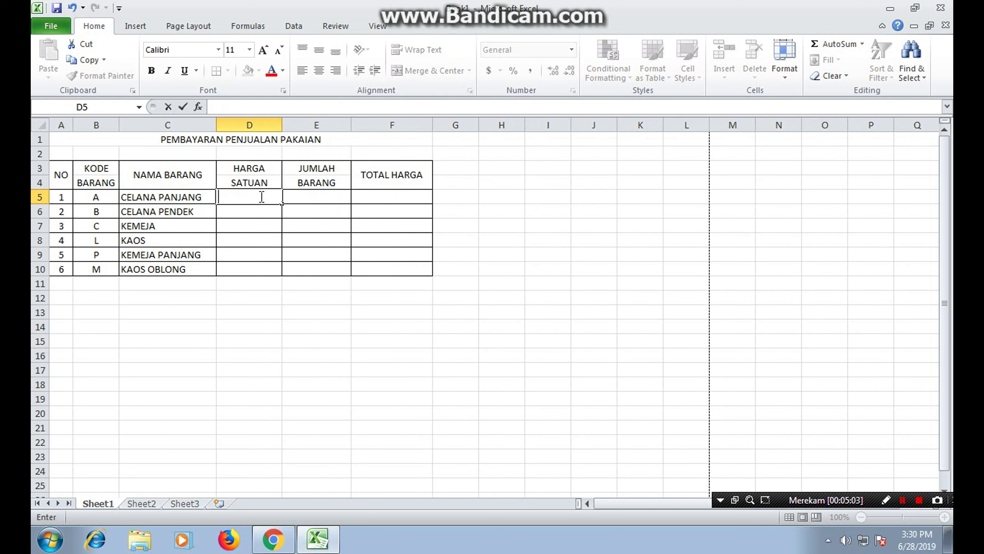
text(200000)
key(Return)
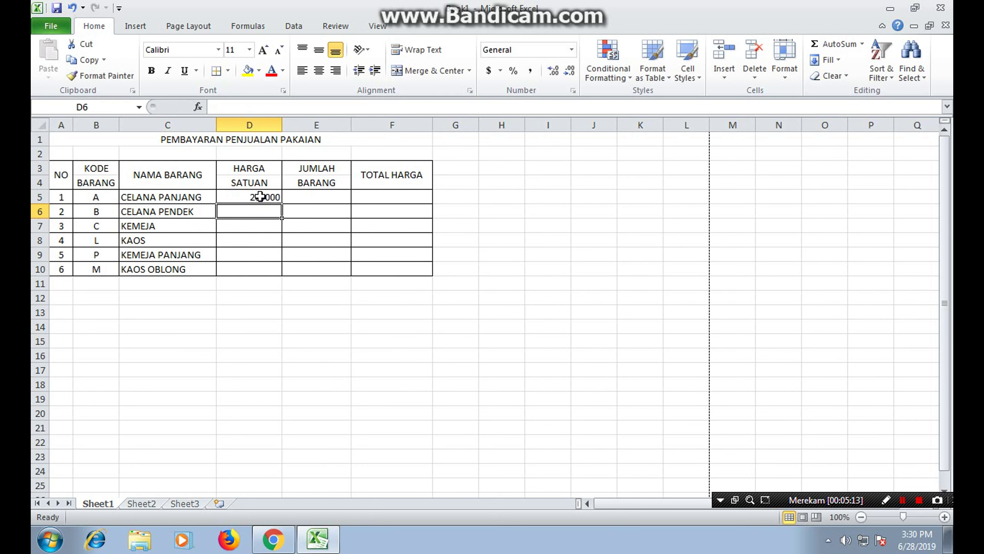
text(500)
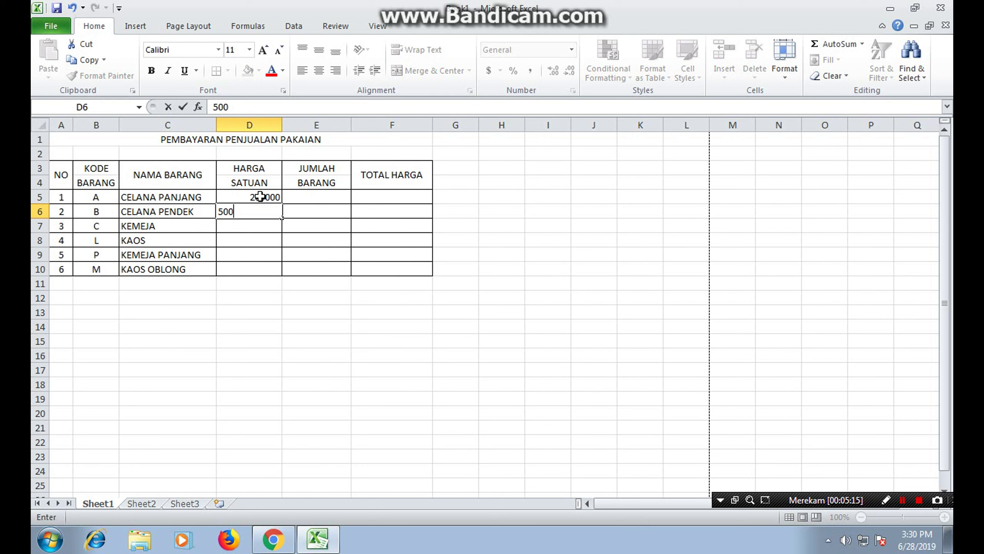
text(00)
key(Return)
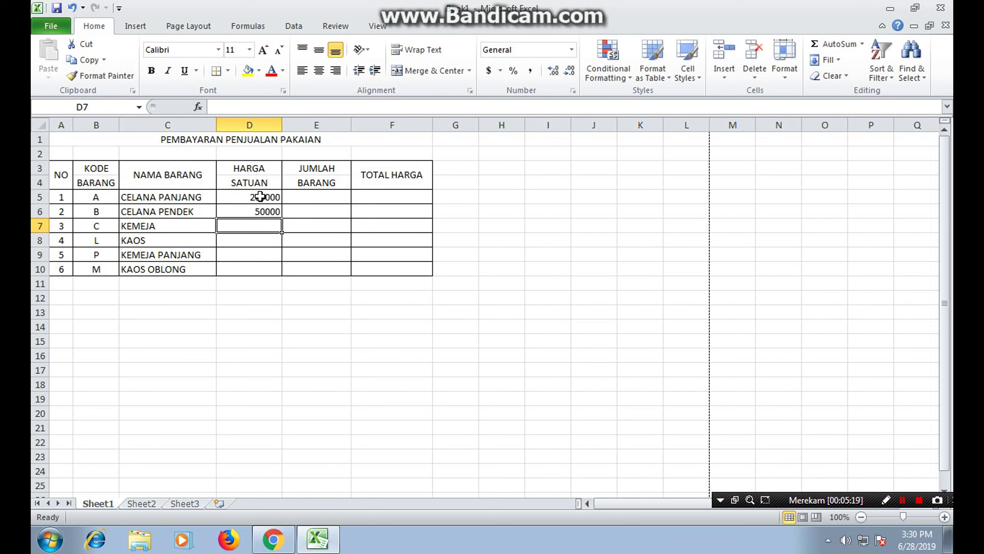
text(200)
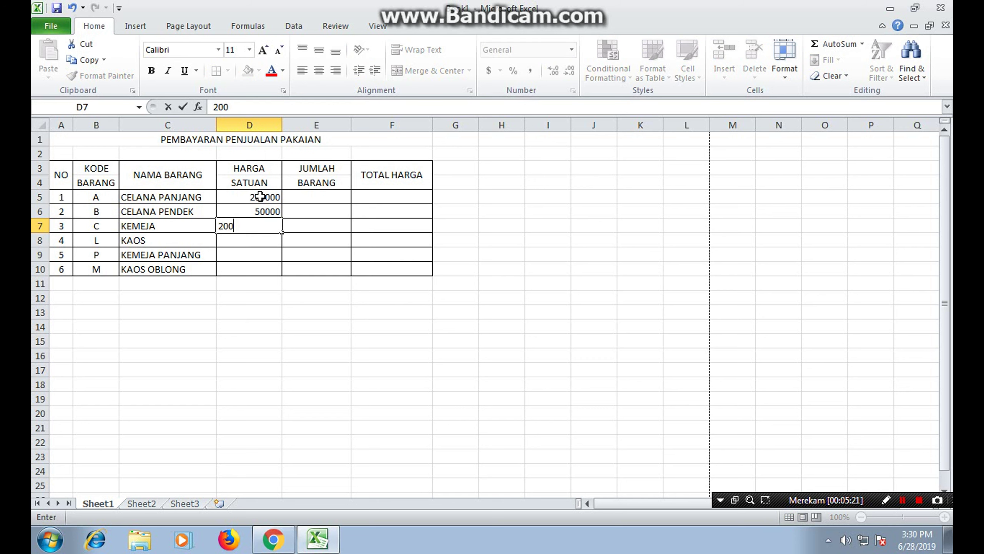
text(000)
key(Return)
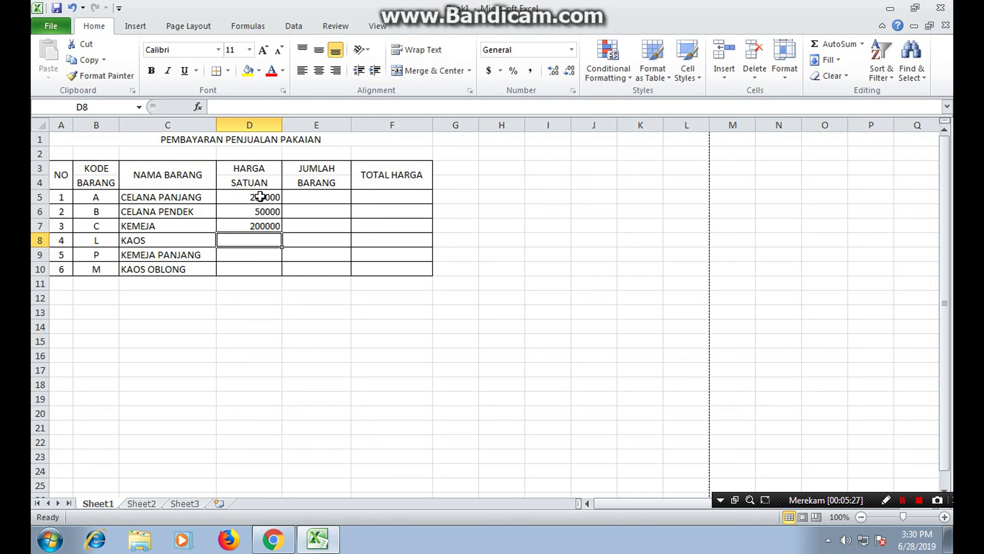
Step: Enter a unit price of 50000 for both KAOS and KEMEJA PANJANG in D8:D9
text(50)
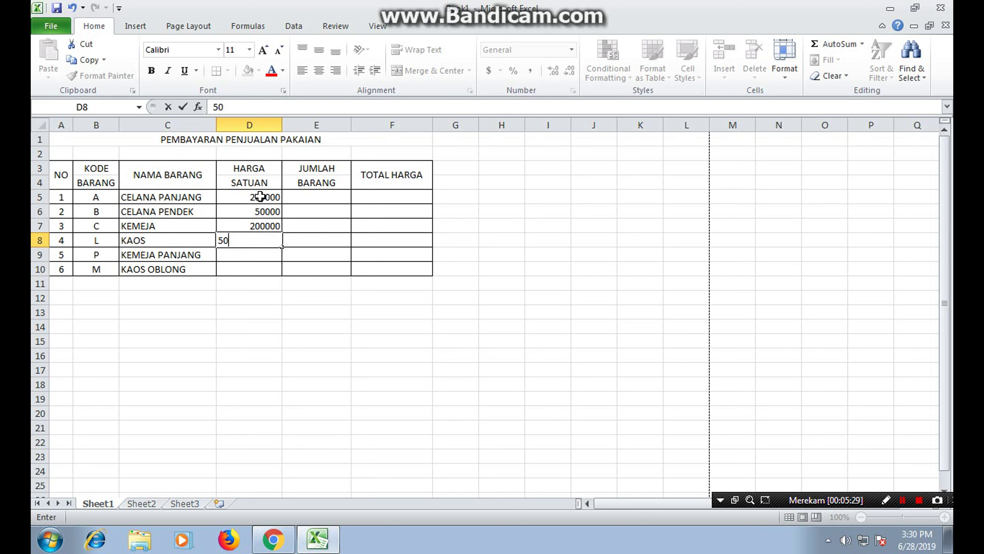
text(000)
key(Return)
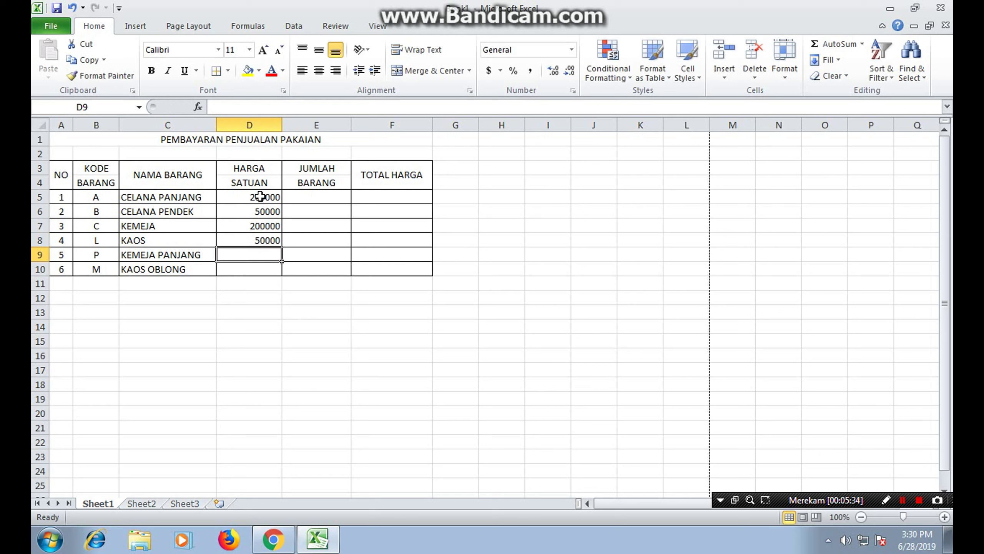
text(50)
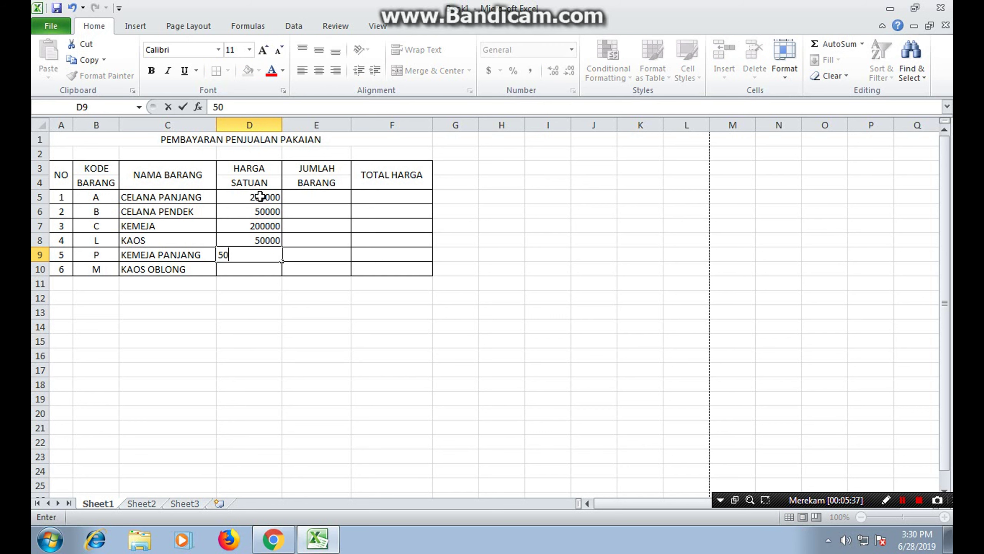
text(000)
key(Return)
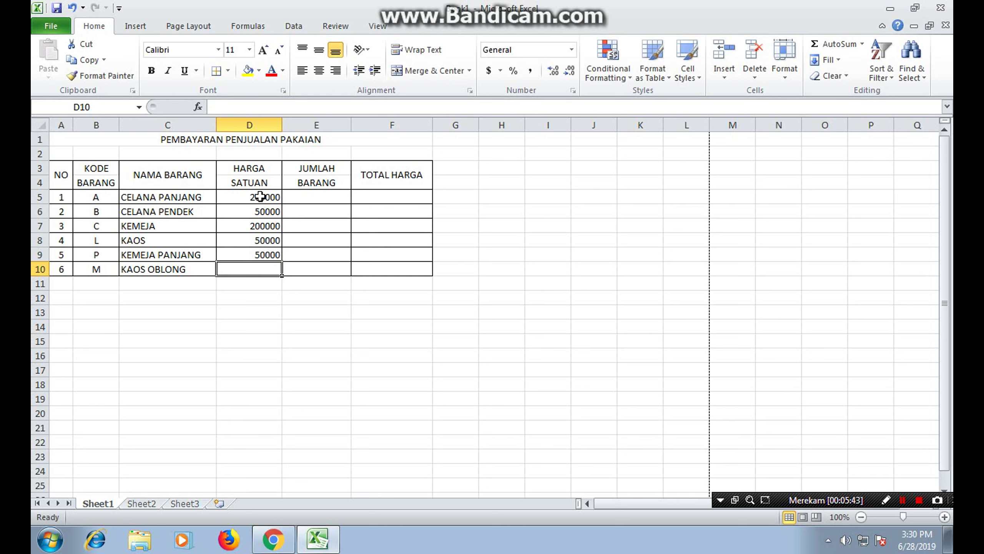
Step: Enter a unit price of 50000 for KAOS OBLONG in D10
text(50000)
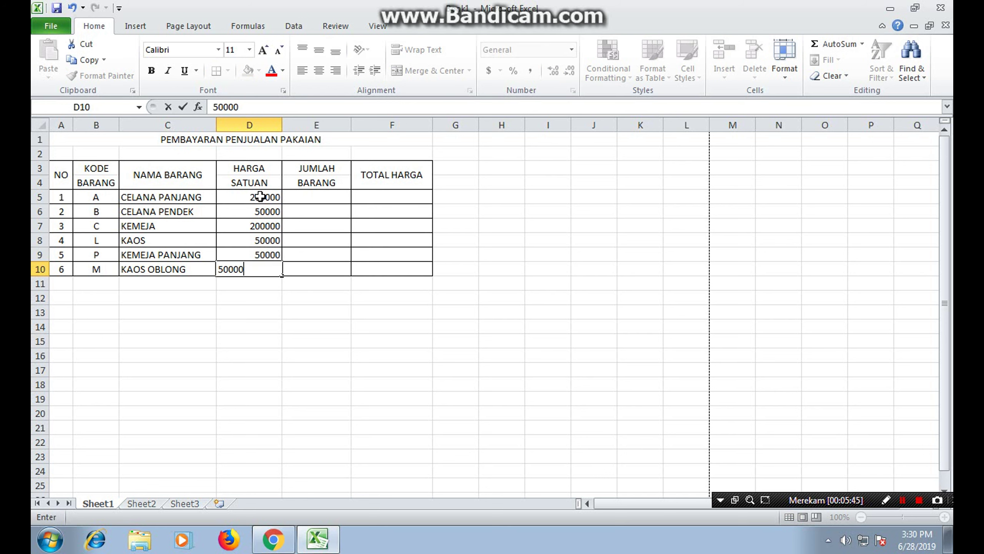
key(Return)
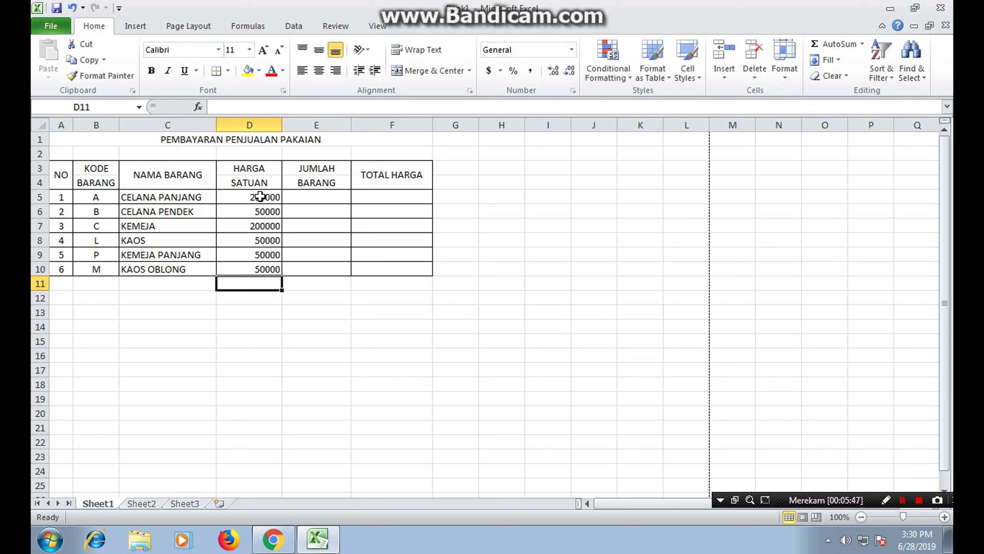
Step: Enter the quantities 5 for CELANA PANJANG and 2 for CELANA PENDEK under JUMLAH BARANG in E5:E6
key(Right)
key(Up)
key(Up)
key(Up)
key(Up)
key(Up)
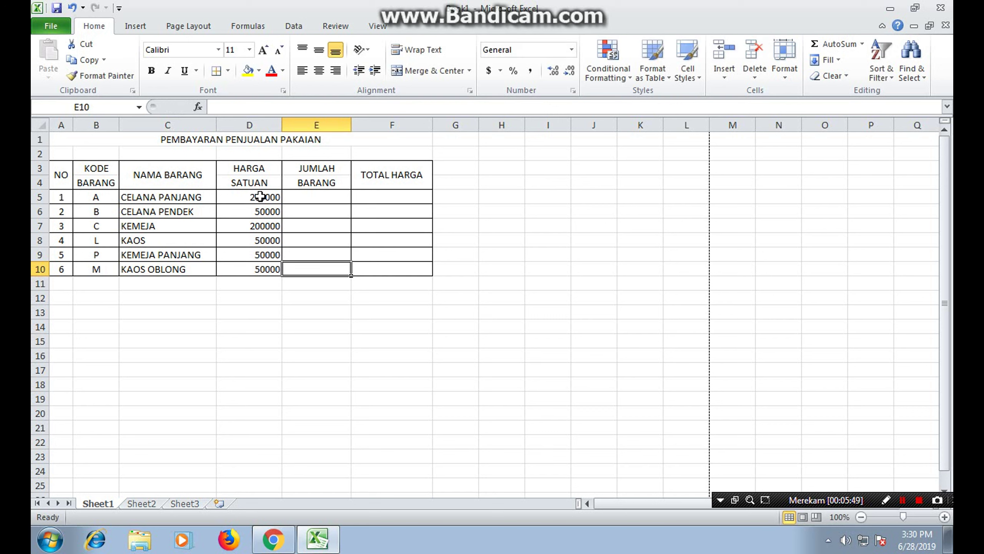
key(Up)
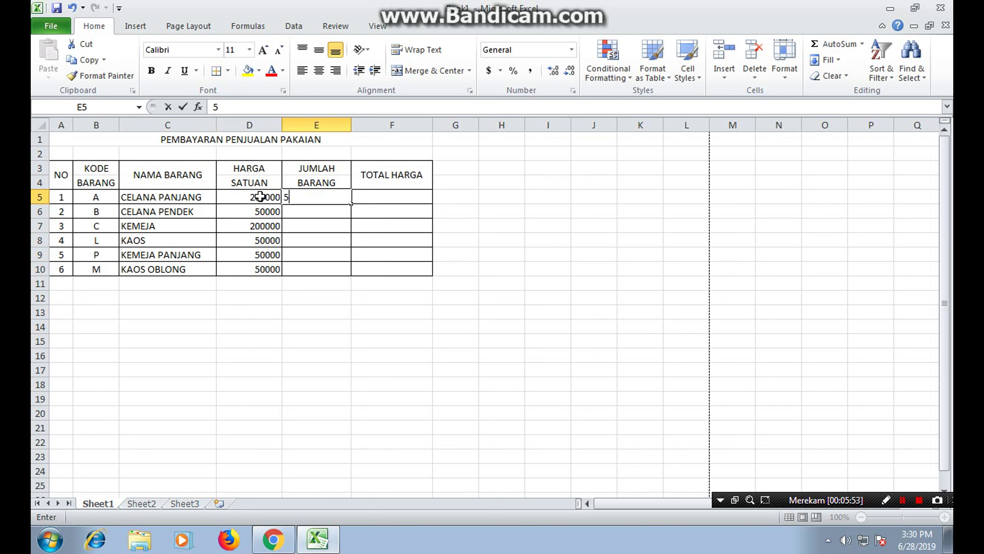
text(5)
key(Return)
text(2)
key(Return)
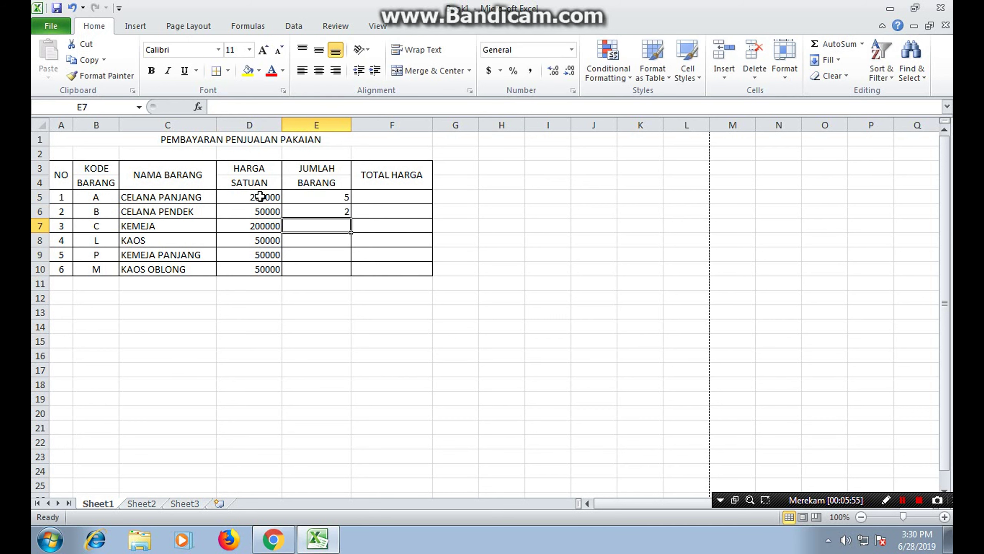
Step: Enter the quantities 5, 4, 3 and 3 for the remaining four items in E7:E10
text(5)
key(Return)
text(4)
key(Return)
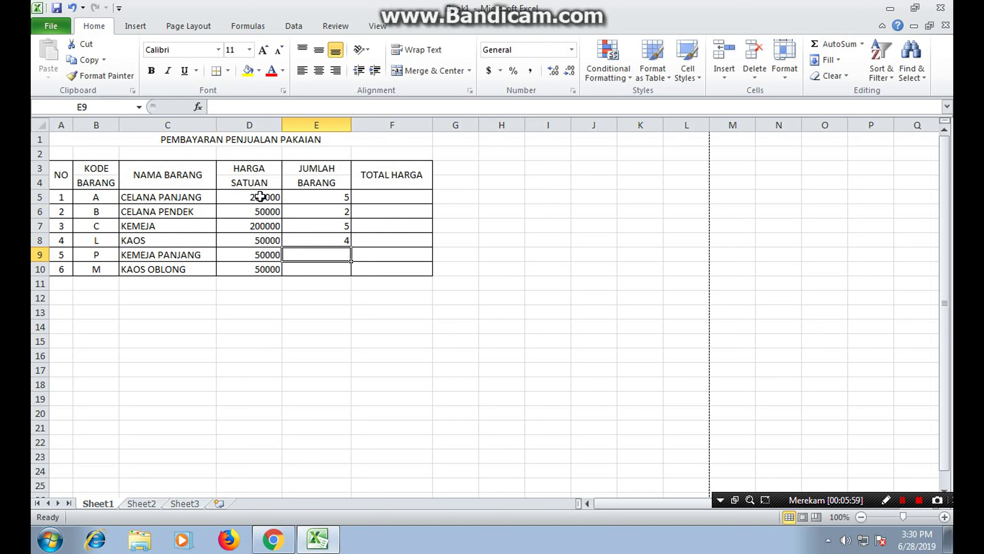
text(3)
key(Return)
text(3)
key(Tab)
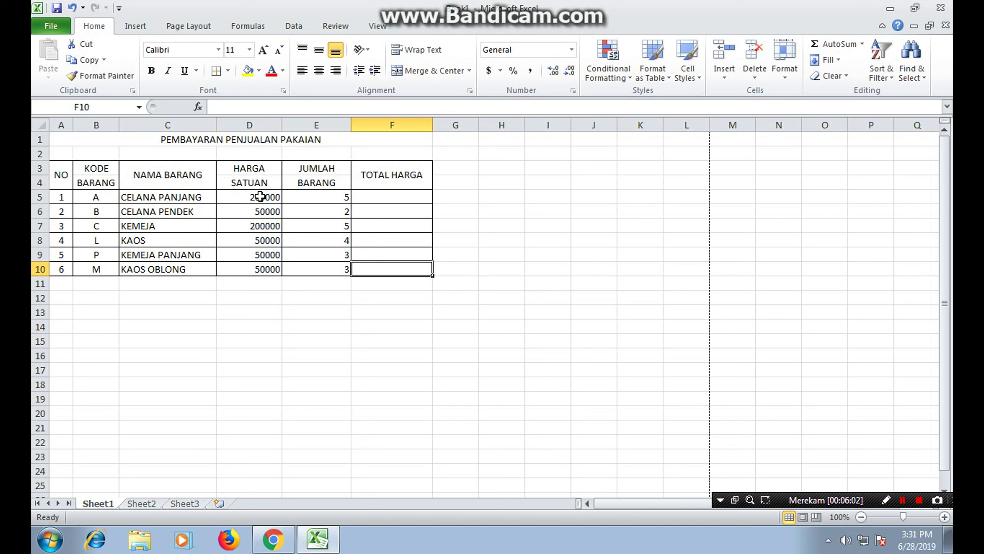
Step: Start a formula in F5, the first cell under TOTAL HARGA
key(Up)
key(Up)
key(Up)
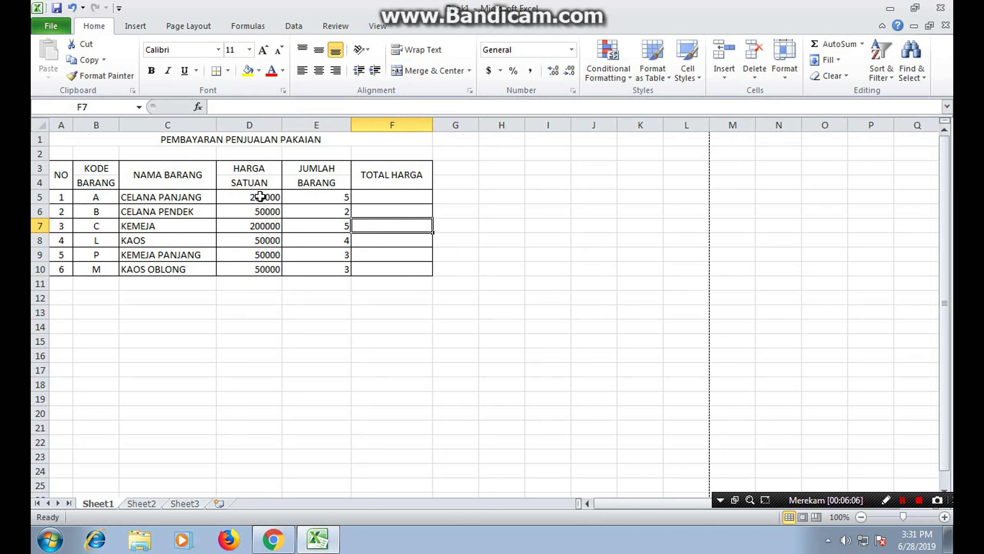
key(Up)
key(Up)
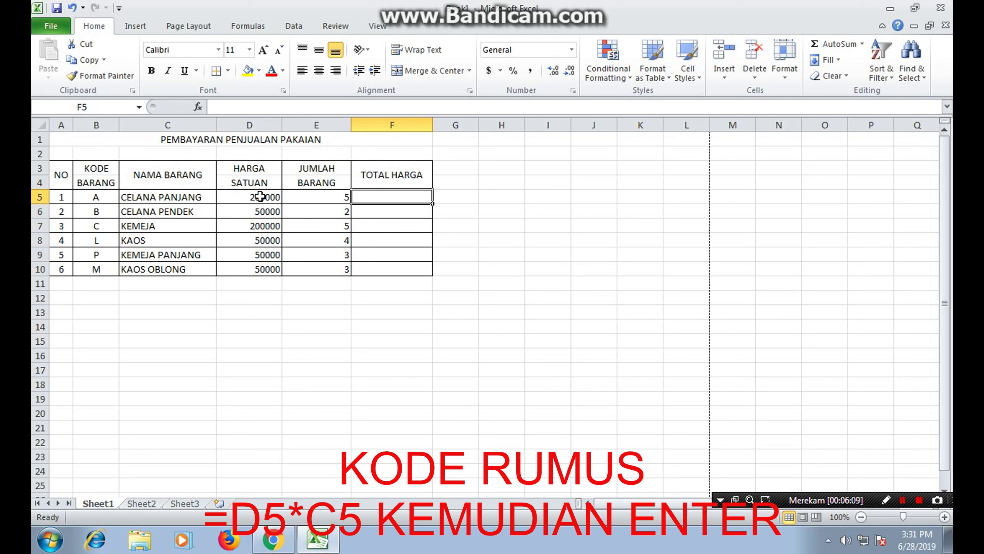
text(=)
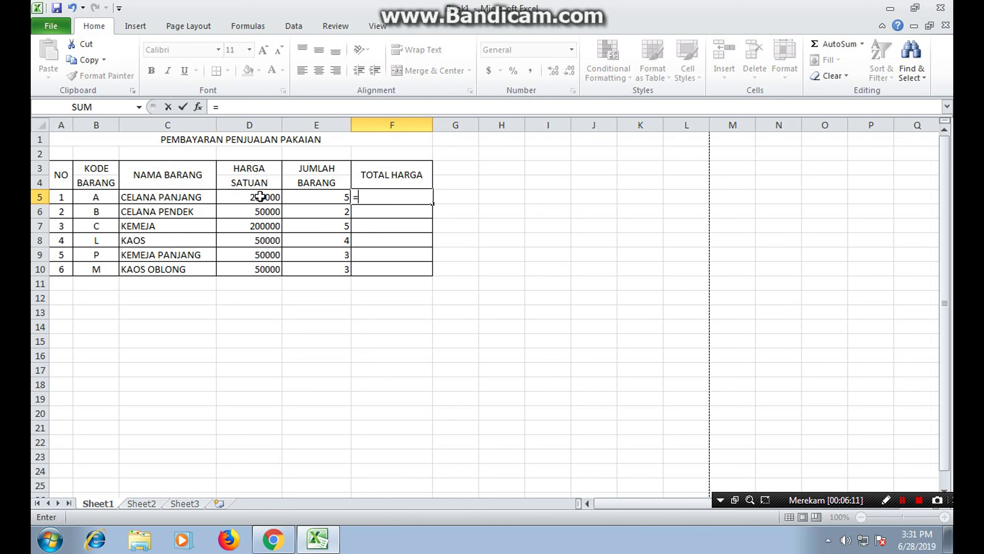
text(S)
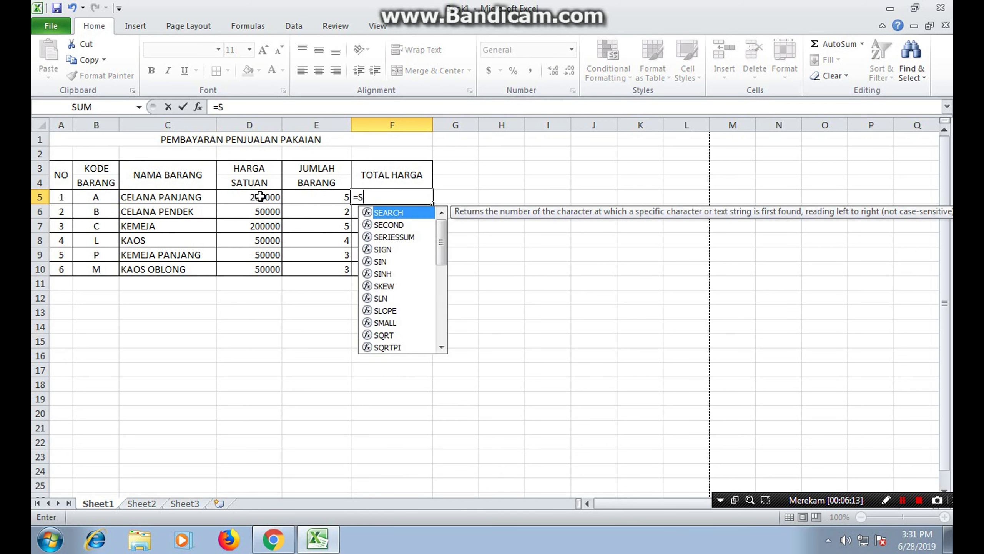
text(UM)
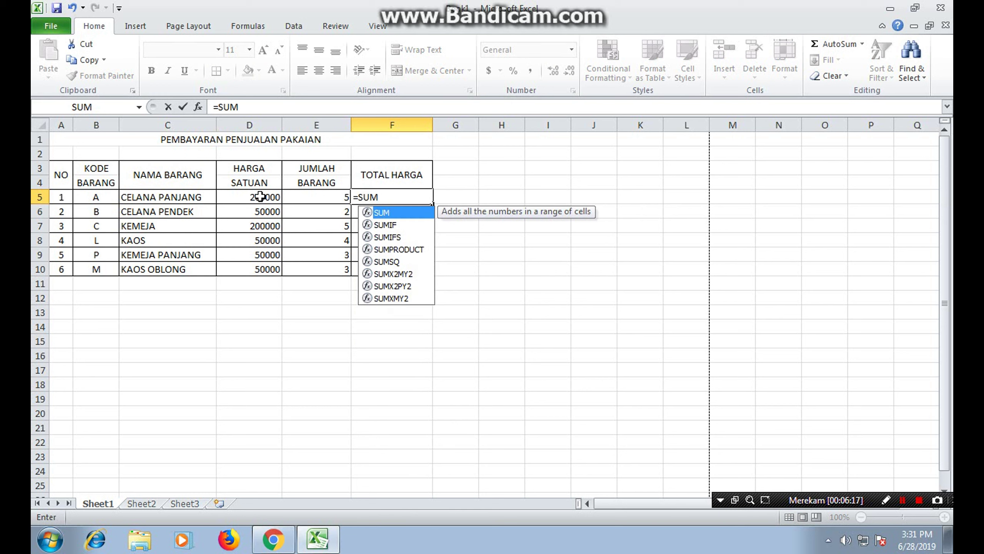
key(BackSpace)
key(BackSpace)
key(BackSpace)
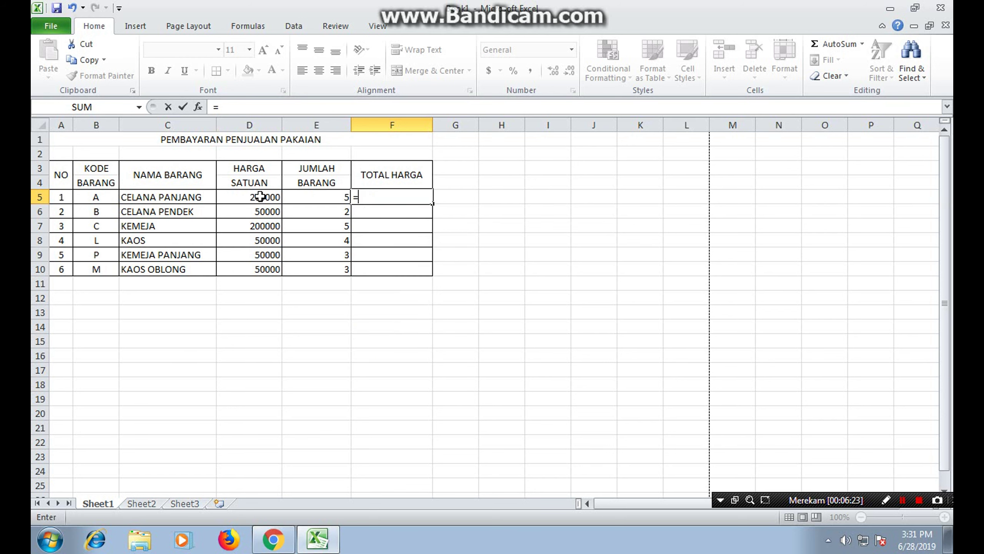
Step: Complete the formula in F5 as =D5*E5 to multiply the unit price by the quantity
text(D5)
text(8)
key(BackSpace)
text(*)
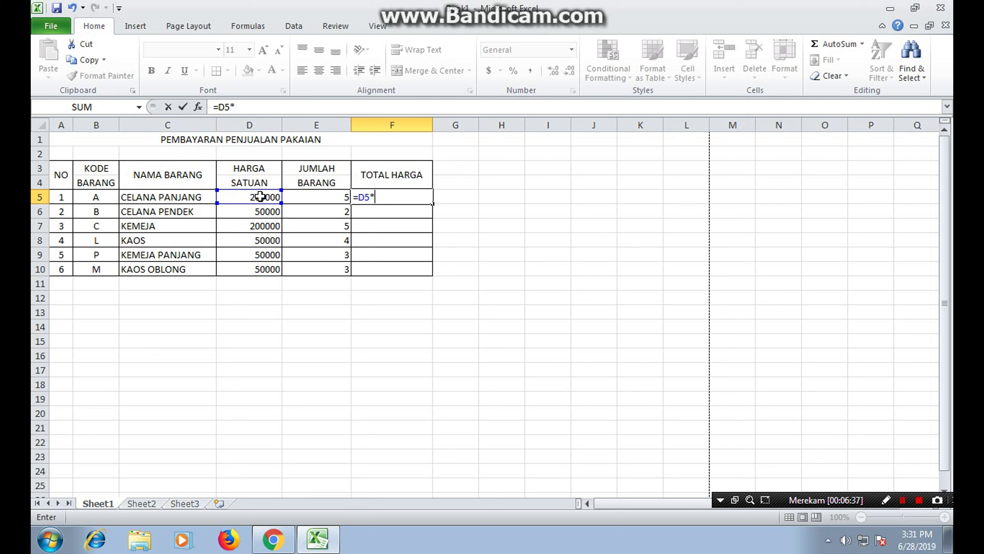
text(E)
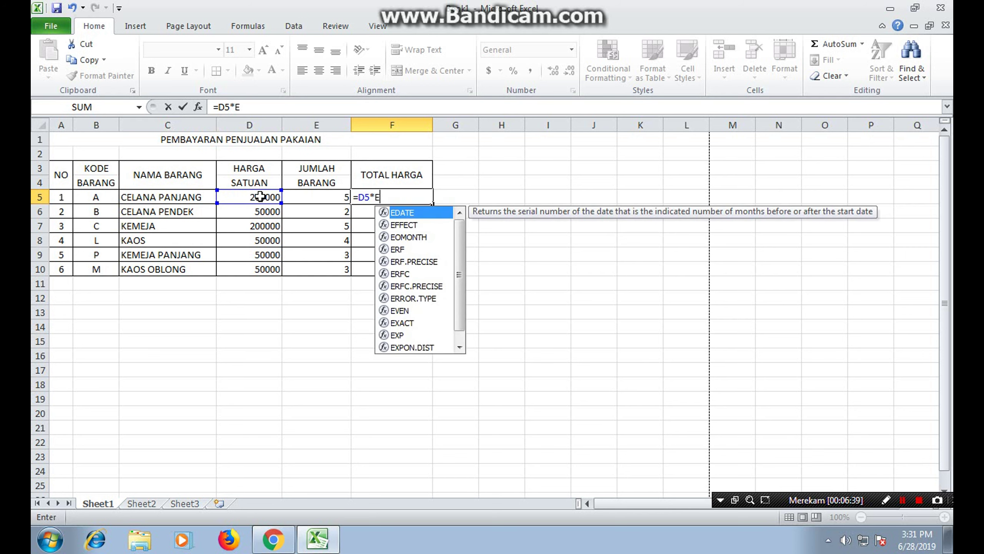
text(5)
key(Return)
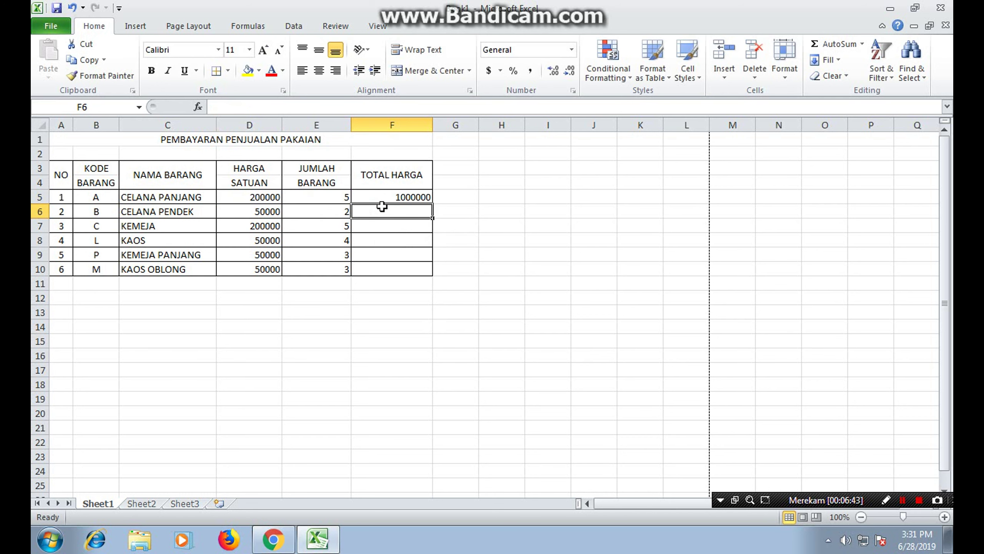
Step: Fill the total price formula from F5 down through F10 for the other items
click(387, 193)
drag(434, 207, 433, 273)
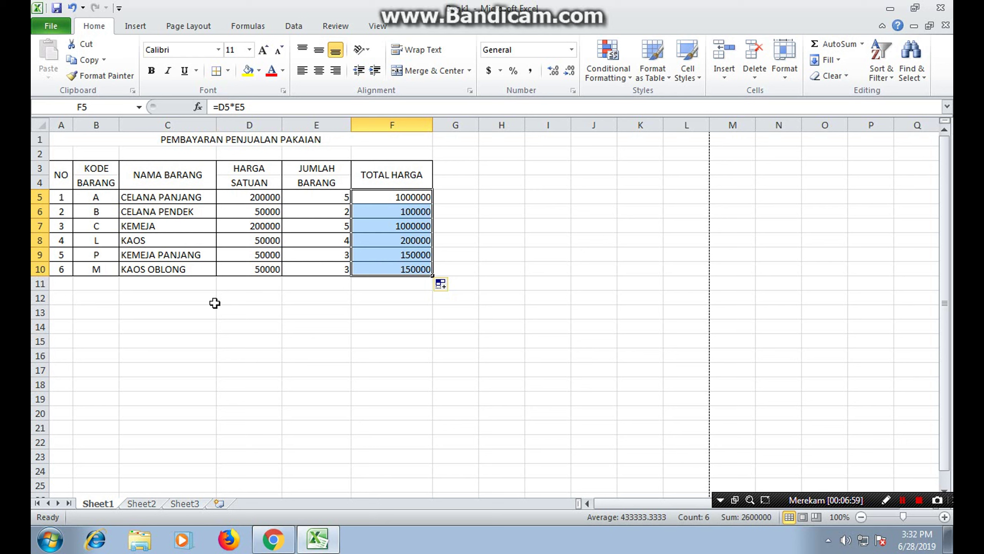
click(240, 336)
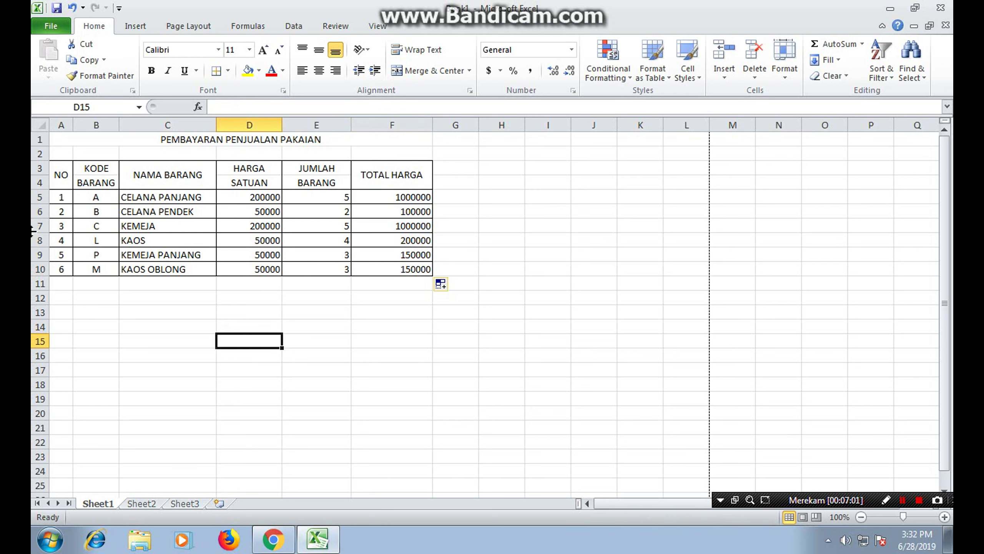
Step: Check the table's placement on the page in the print preview and return to the worksheet
click(44, 22)
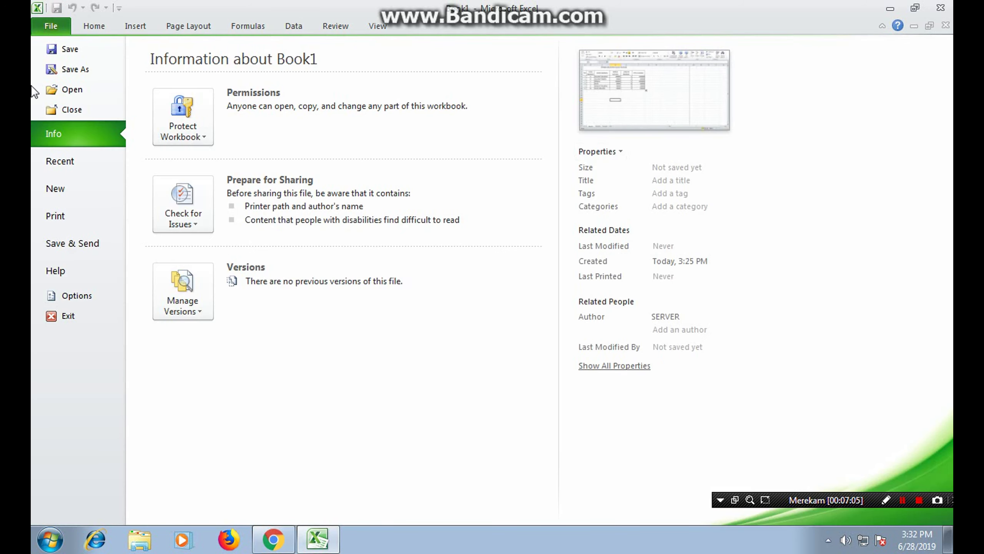
click(55, 218)
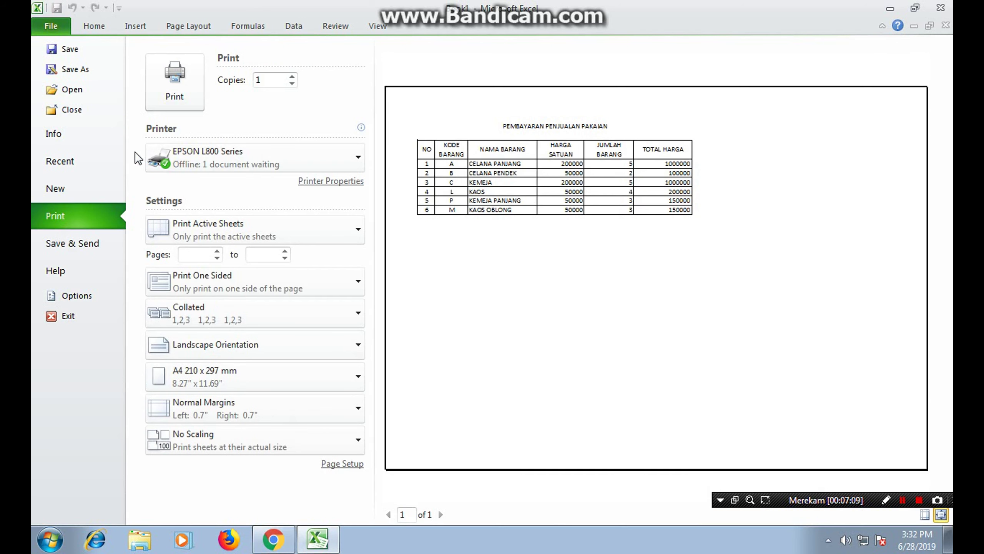
click(377, 25)
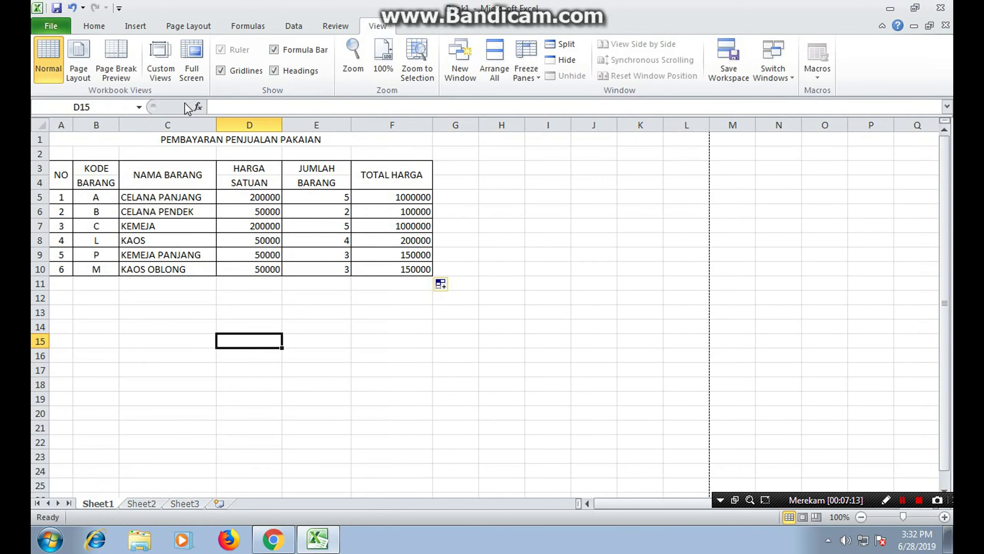
Step: Center the sheet horizontally on the printed page in the page margin settings
click(188, 26)
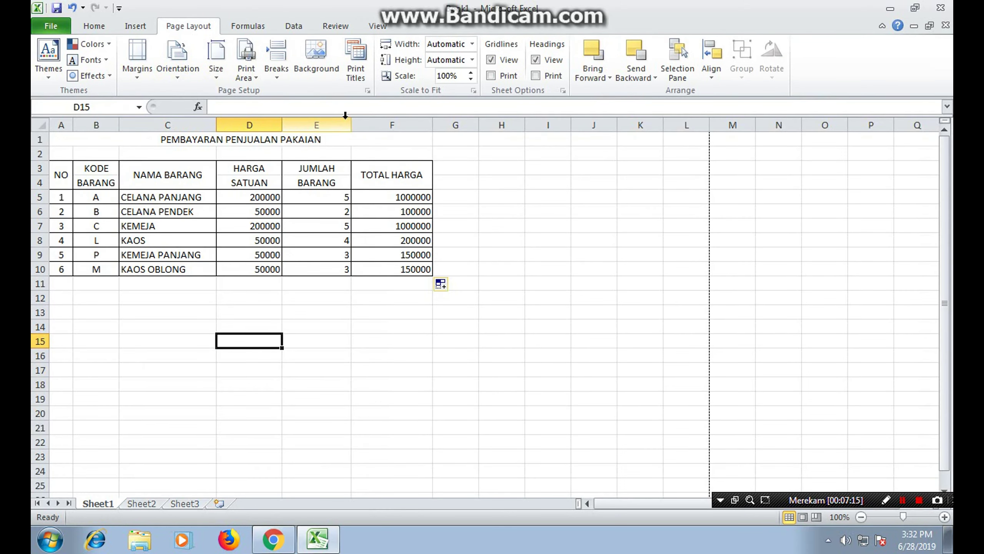
click(368, 90)
click(403, 124)
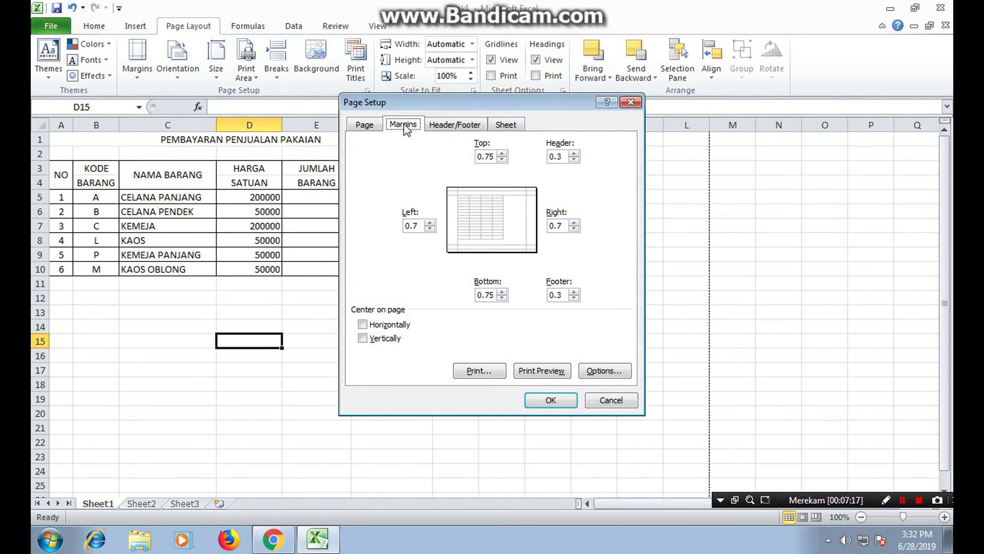
click(363, 324)
click(550, 399)
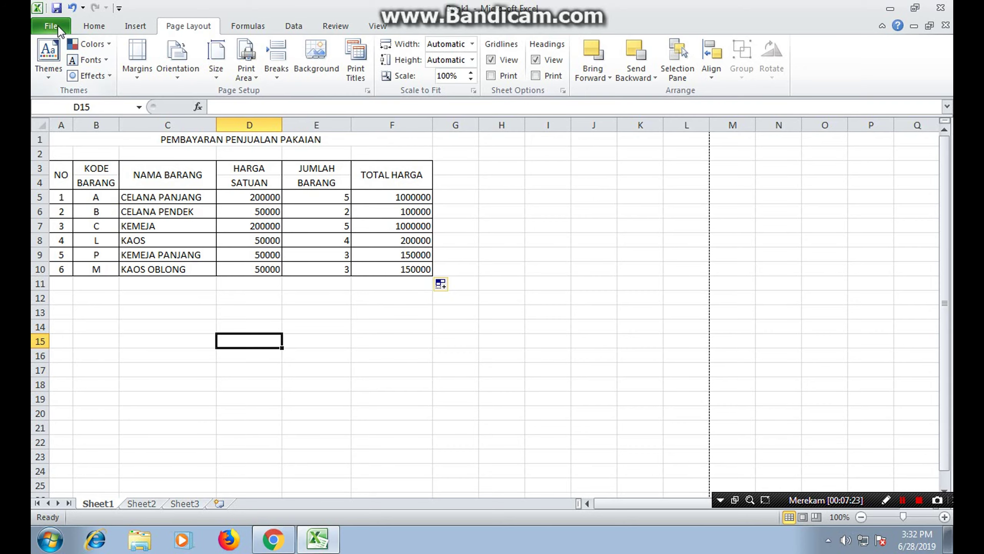
Step: Review the horizontally centered table in the print preview and go back to the worksheet
click(57, 25)
click(58, 212)
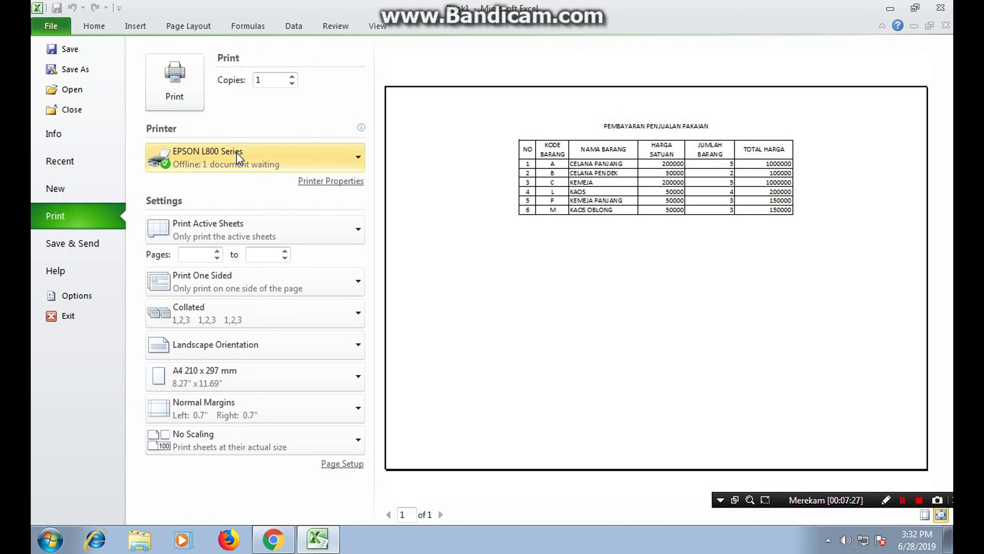
click(373, 34)
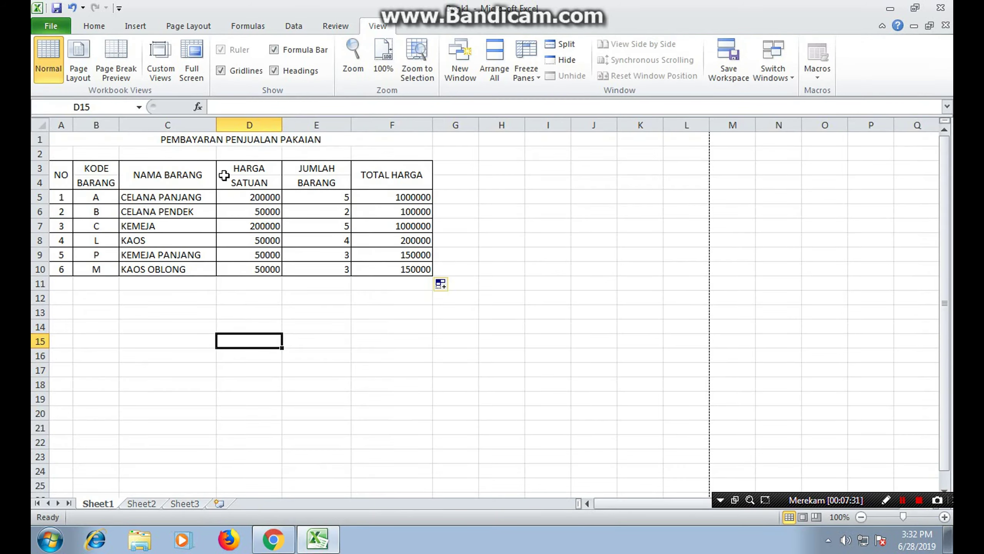